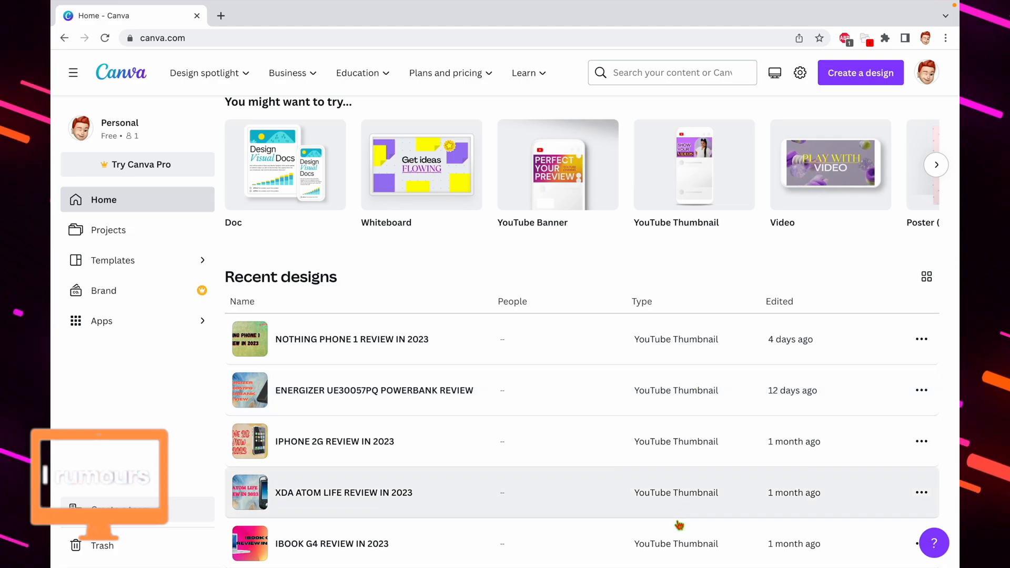
- Create a blank YouTube Thumbnail design and browse its available templates
scroll(552, 475, "up", 3)
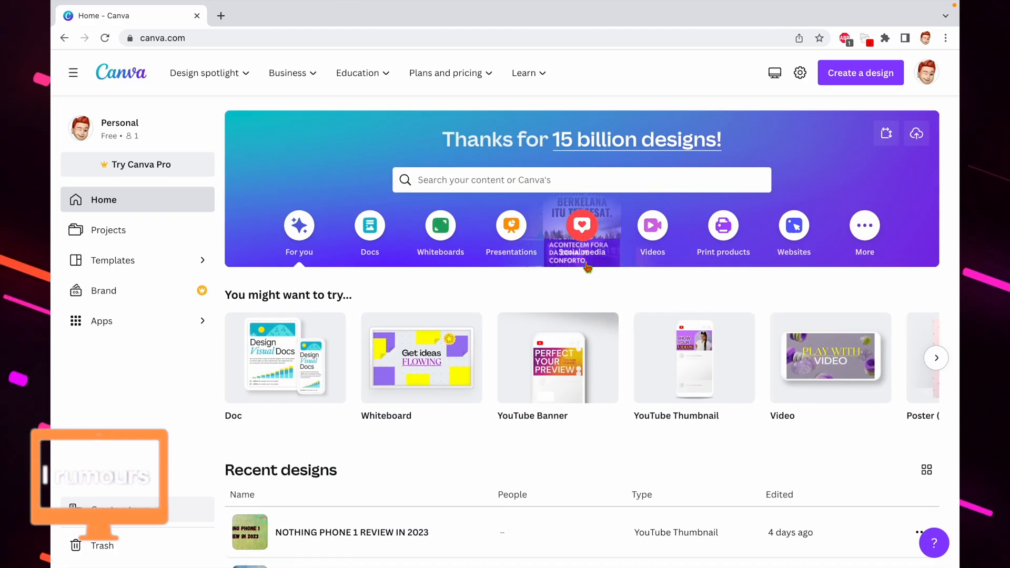
left_click(871, 83)
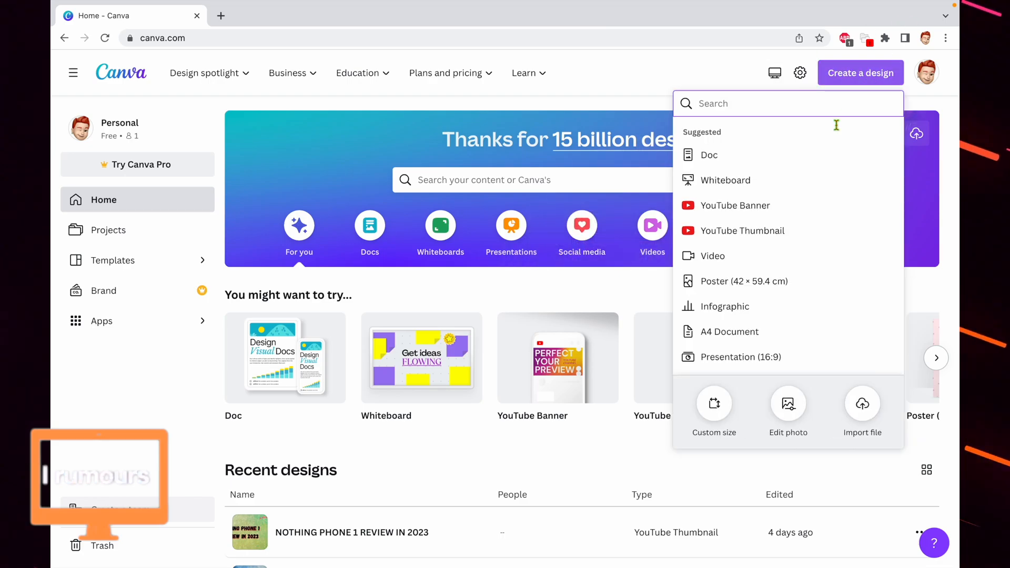
left_click(739, 236)
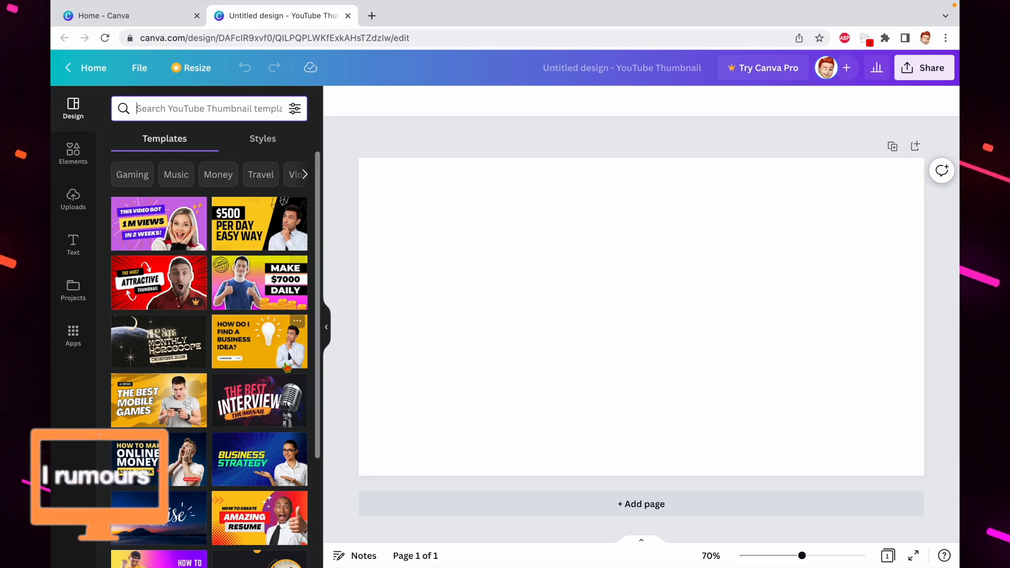
scroll(177, 372, "down", 10)
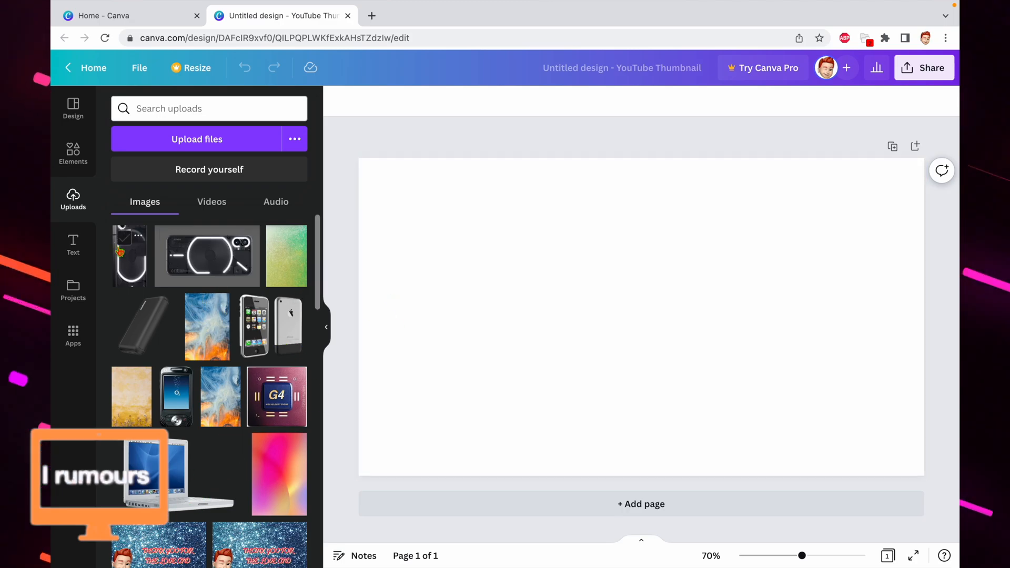
left_click(73, 110)
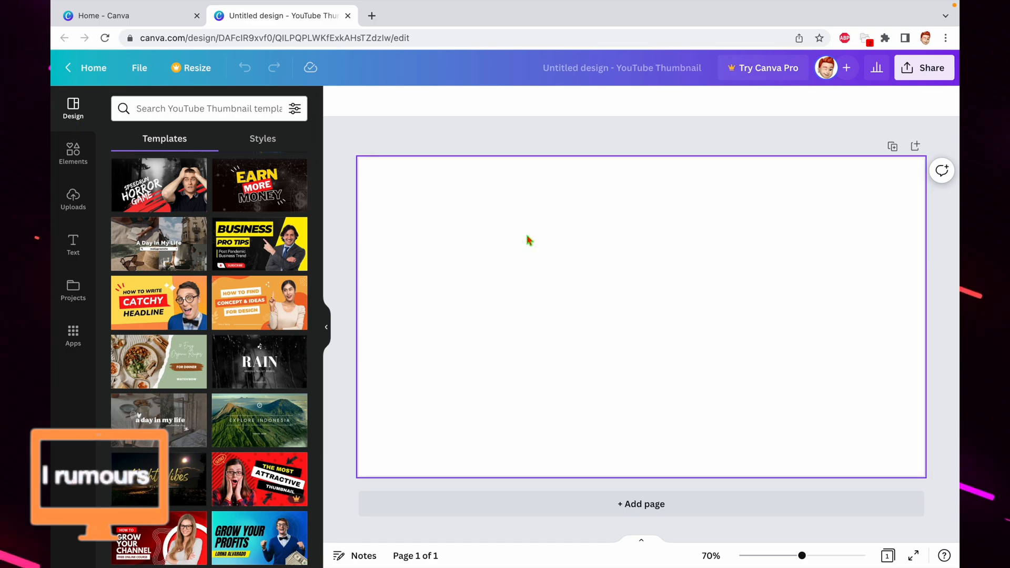
- Open unsplash.com in a new browser tab and look through photos for the search "thumbnail background"
left_click(371, 16)
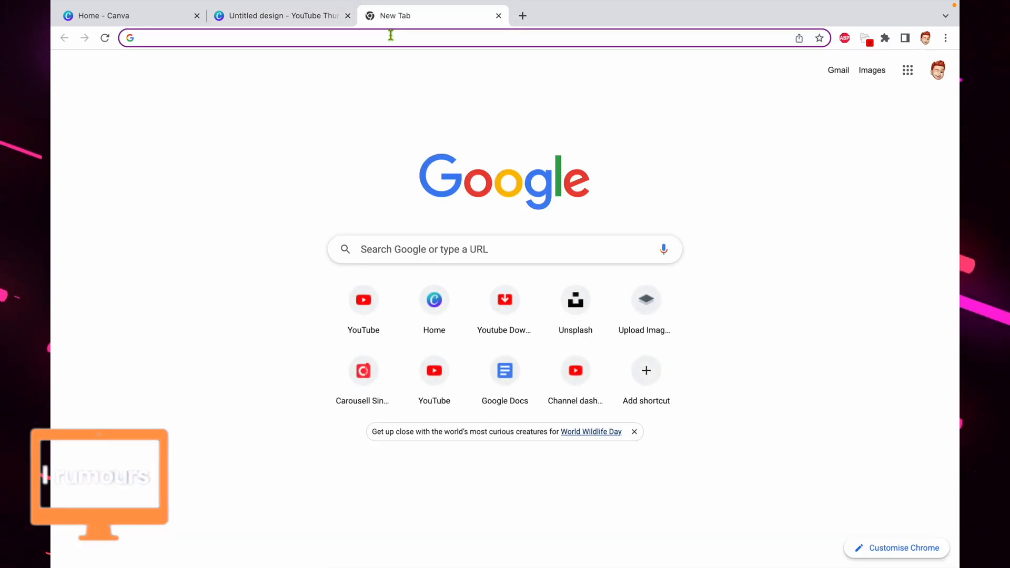
type("unsplash.com")
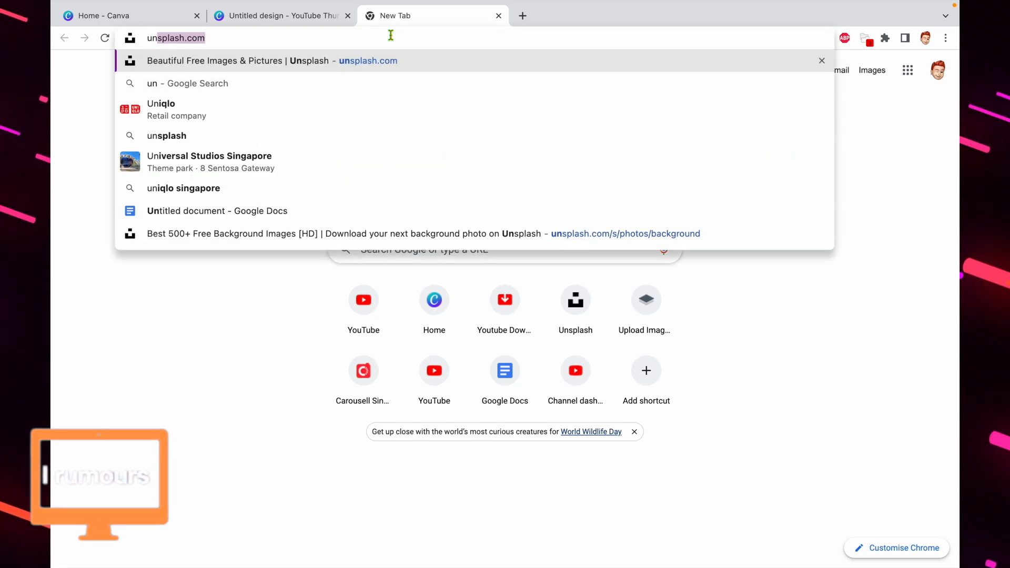
key("Return")
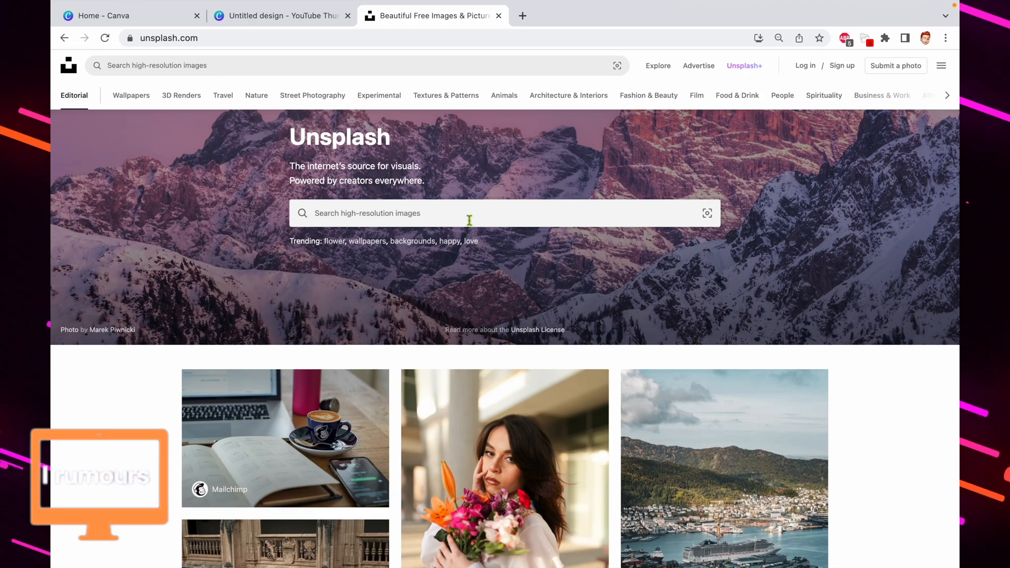
left_click(469, 220)
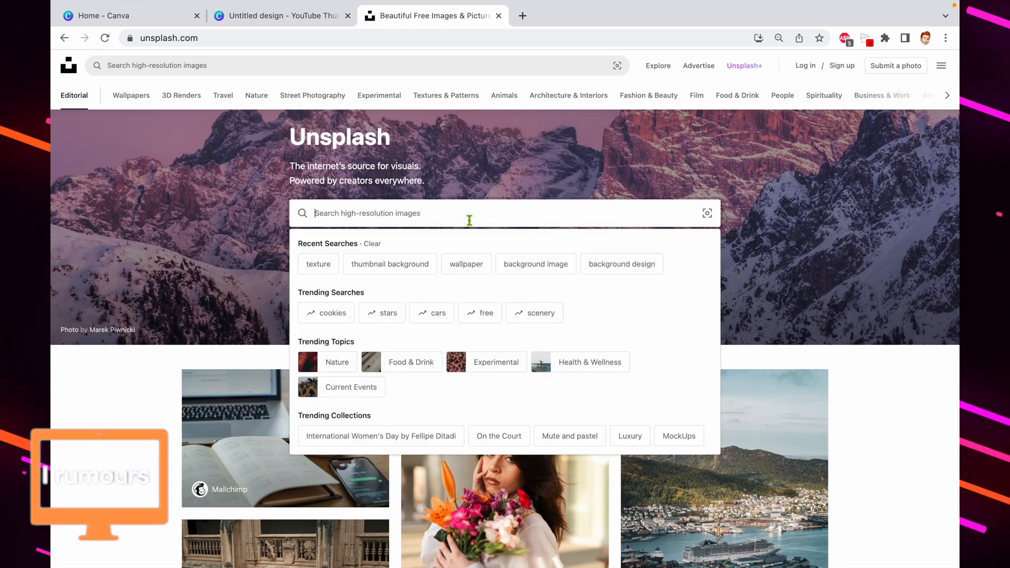
left_click(409, 264)
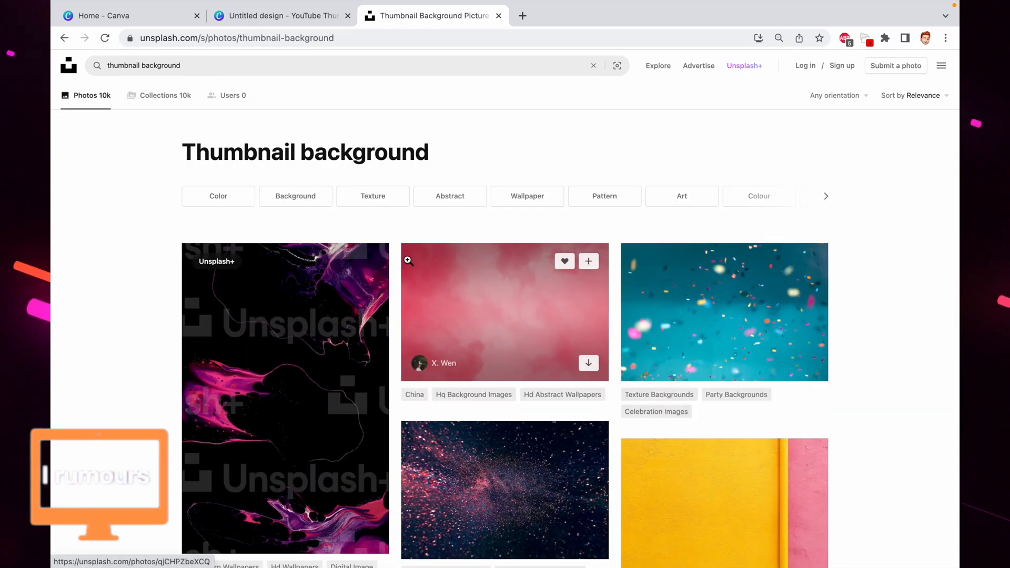
scroll(323, 274, "down", 4)
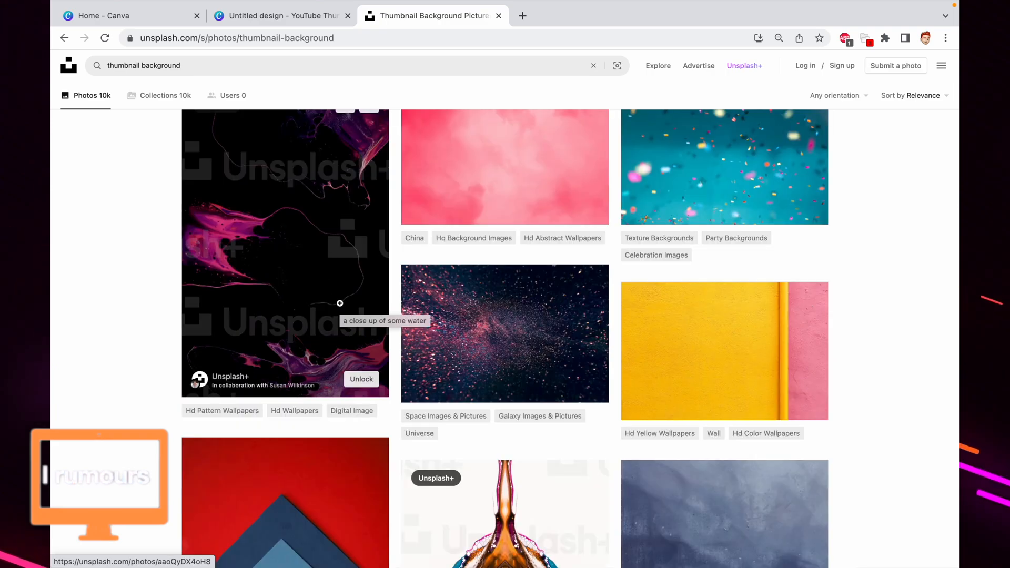
scroll(338, 316, "down", 4)
scroll(731, 323, "down", 15)
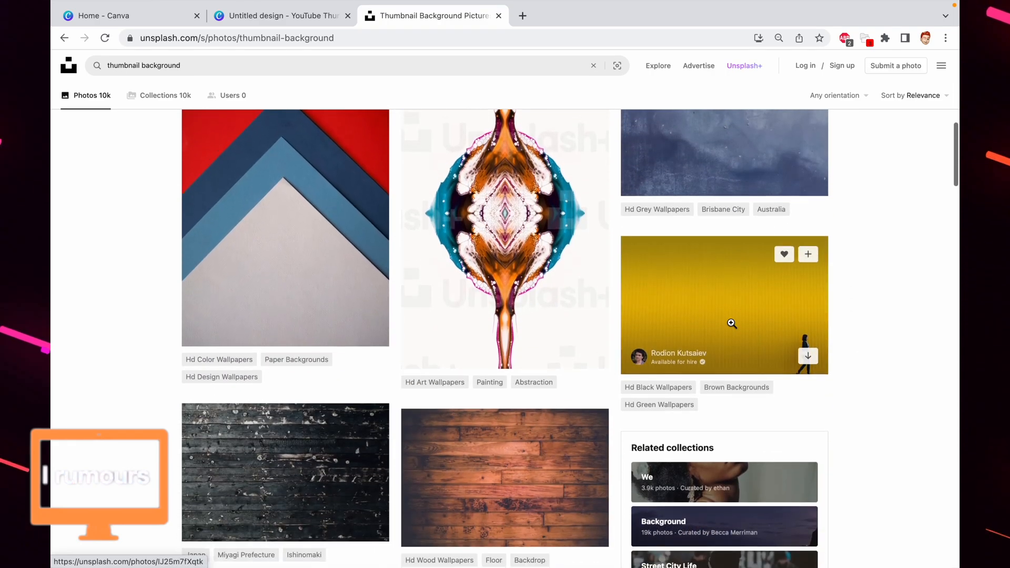
scroll(487, 385, "down", 5)
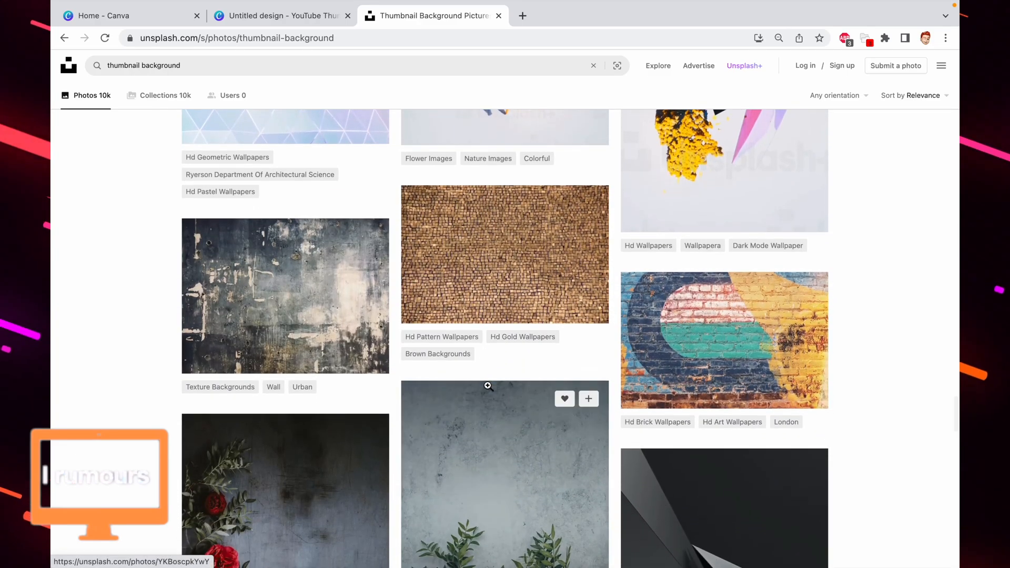
scroll(487, 386, "down", 15)
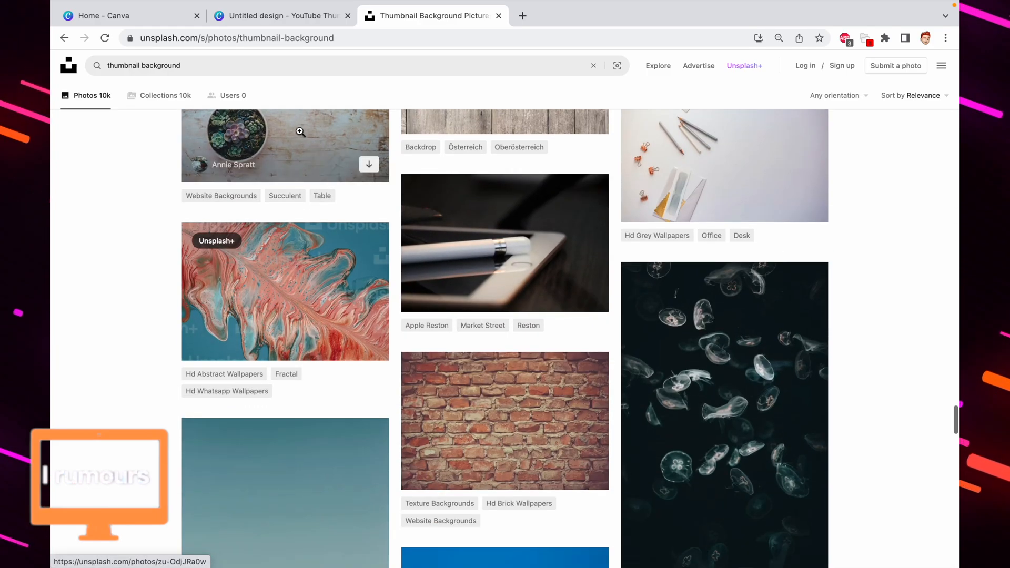
- Extend the photo search to "thumbnail background colours" and look through the images
left_click(302, 65)
type("colours")
key("Return")
scroll(521, 276, "down", 3)
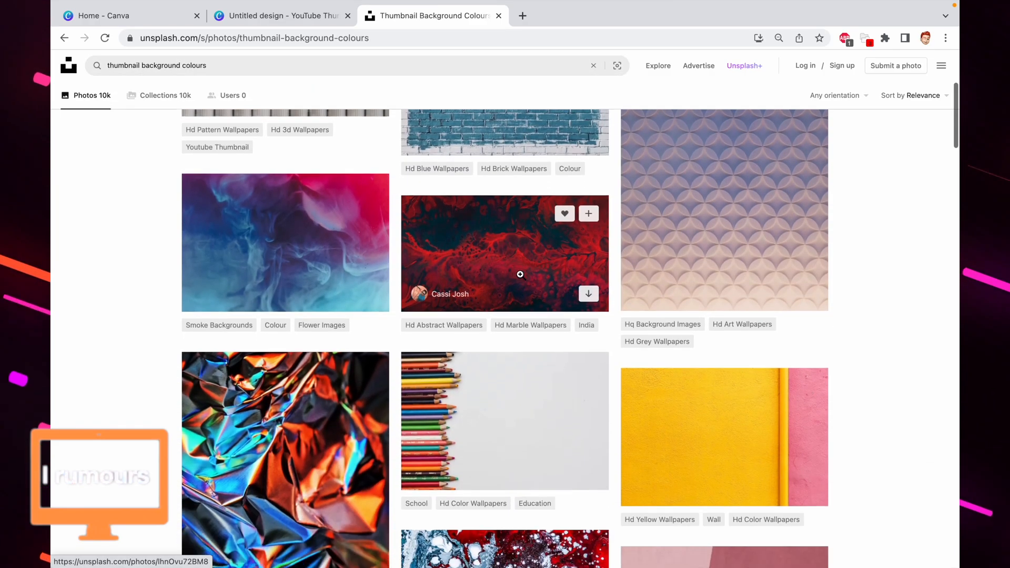
scroll(520, 278, "down", 10)
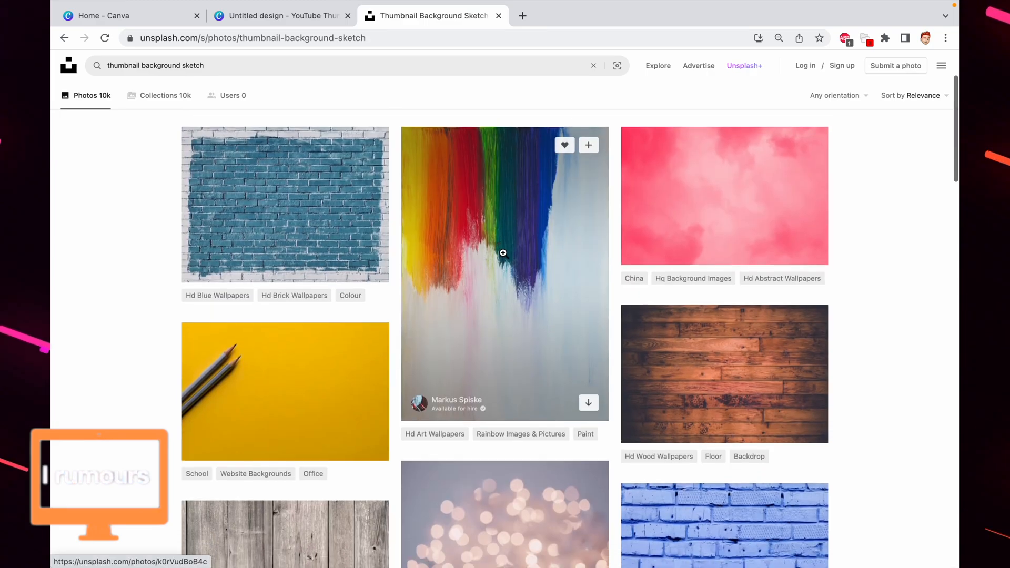
- Find the photo of turquoise pool water beside gray floor under "thumbnail background sketch" and download it for free
scroll(503, 254, "down", 1)
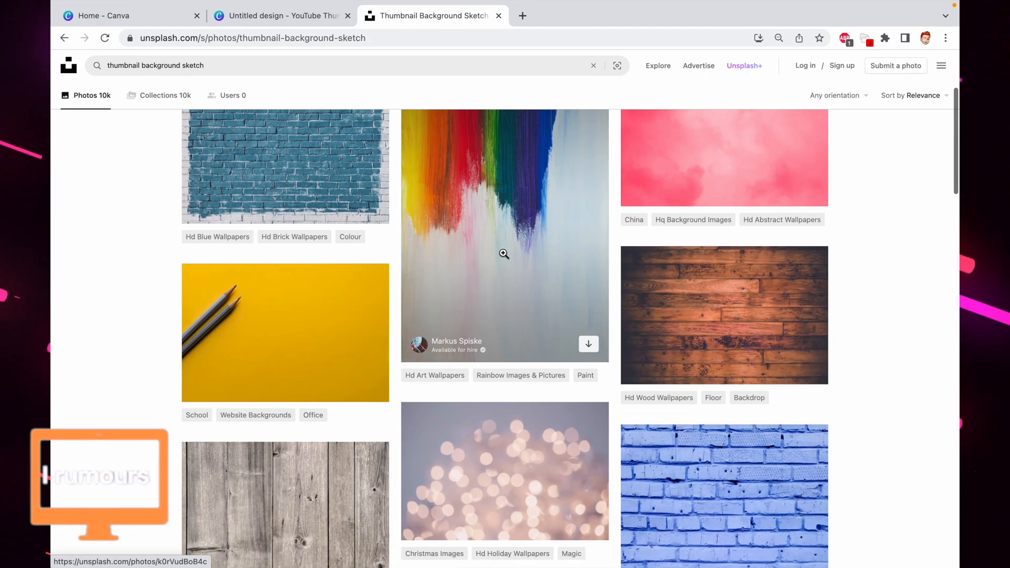
scroll(503, 254, "down", 3)
scroll(503, 253, "down", 9)
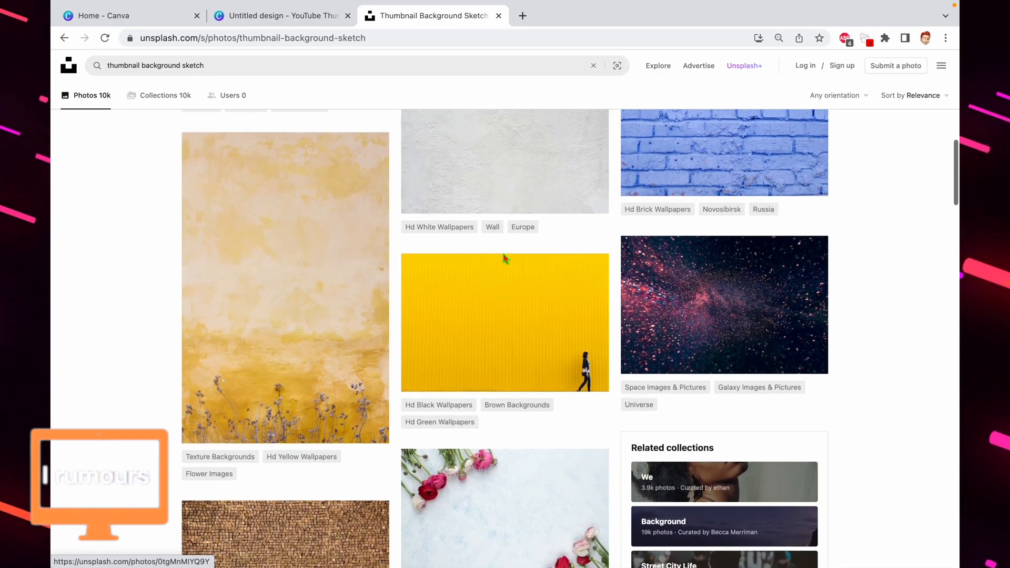
scroll(503, 253, "down", 12)
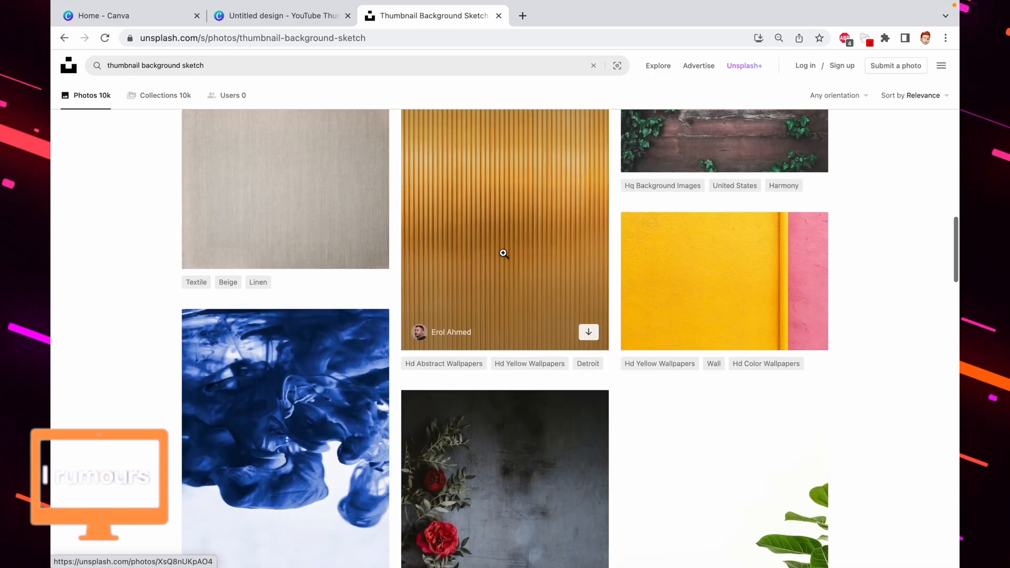
scroll(503, 253, "down", 2)
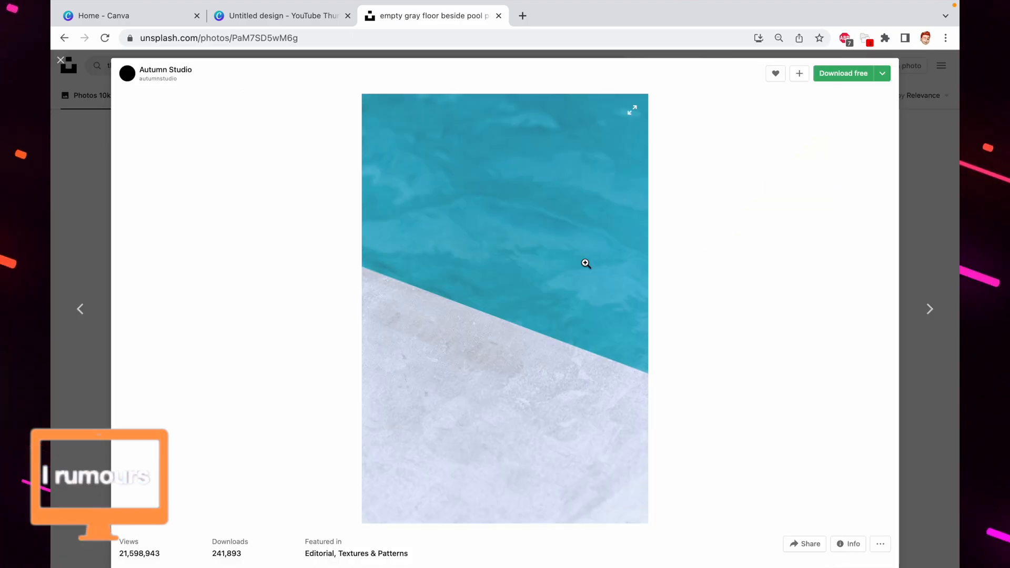
left_click(861, 78)
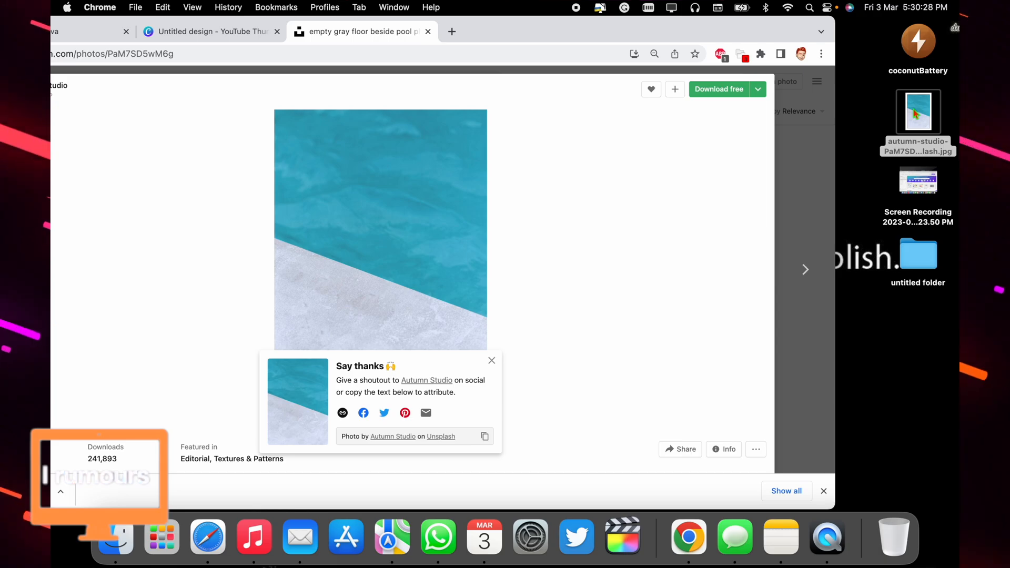
- Return to the YouTube Thumbnail design in Canva and place the downloaded pool photo on the page
left_click(210, 31)
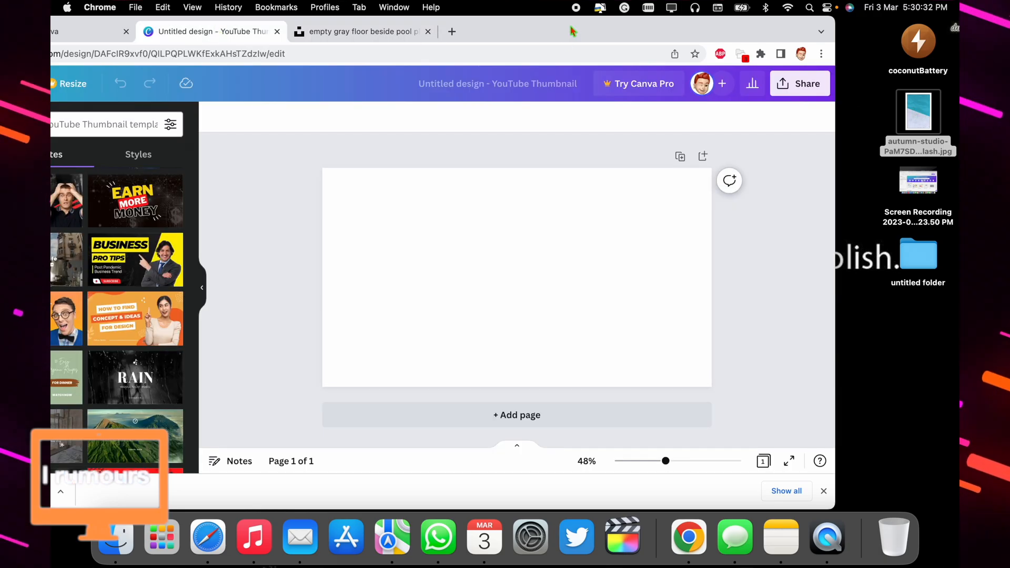
left_click_drag(565, 29, 643, 29)
left_click_drag(920, 110, 624, 284)
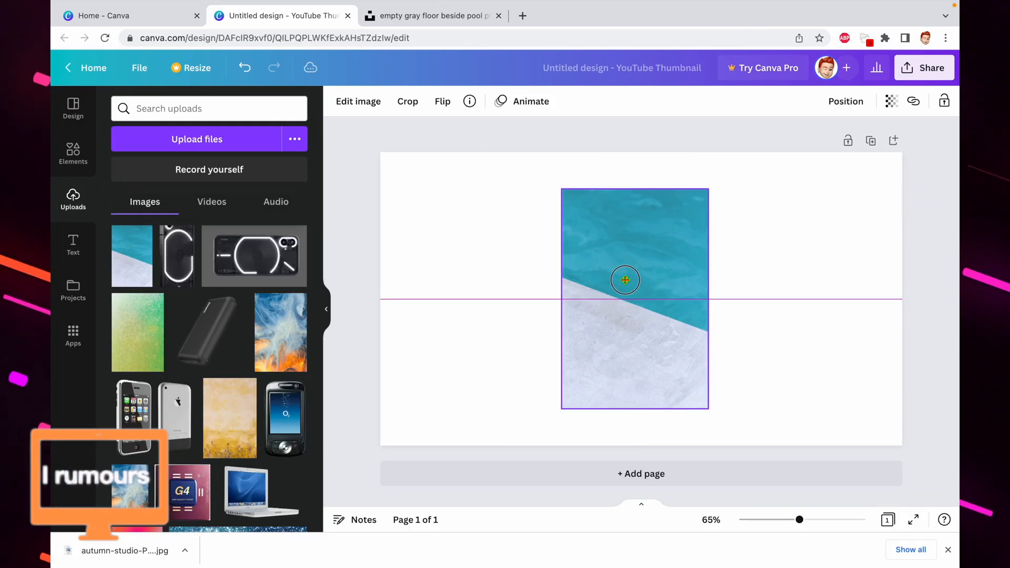
- Try to rotate the pool photo freehand and enlarge it to cover the whole page
left_click_drag(633, 438, 771, 274)
left_click_drag(753, 350, 650, 302)
left_click_drag(787, 367, 954, 486)
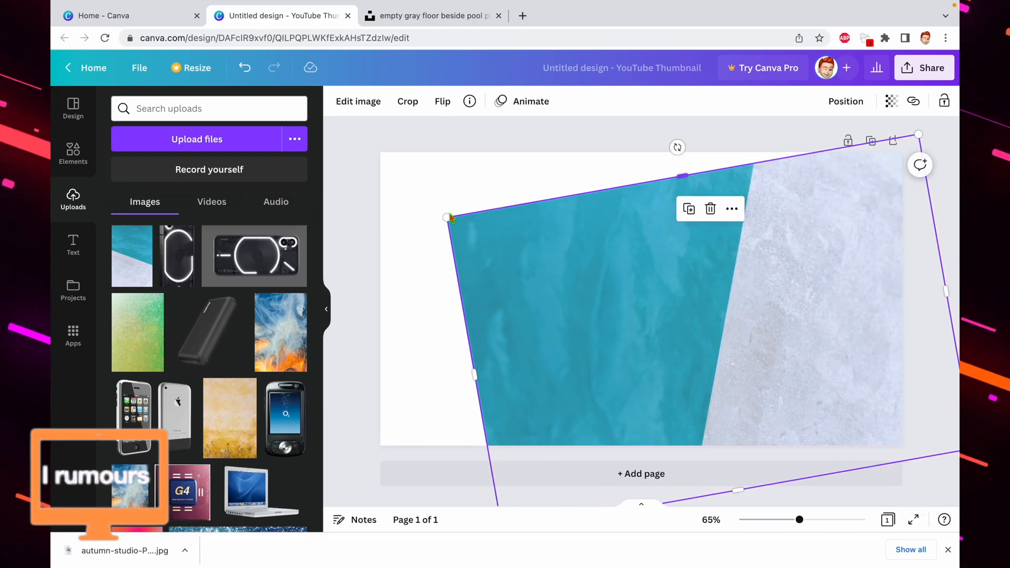
left_click_drag(447, 214, 279, 153)
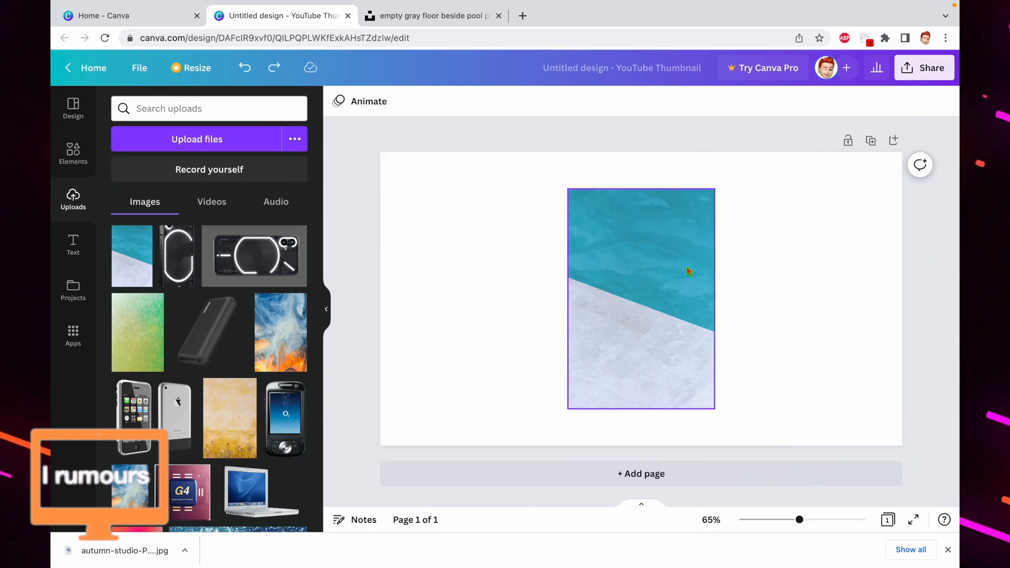
- Set the upright pool photo as the page background, and undo that change
left_click(687, 272)
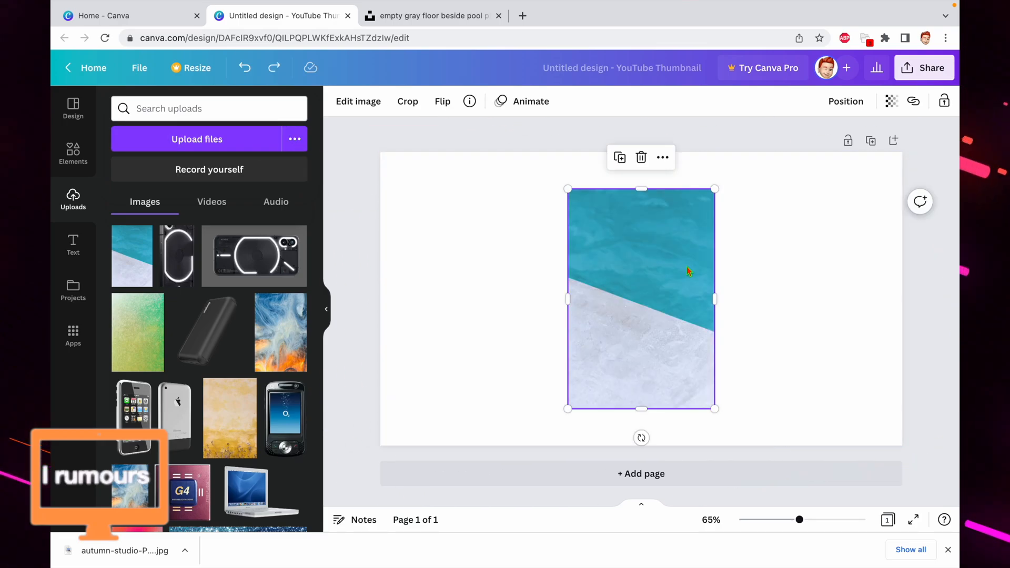
right_click(639, 275)
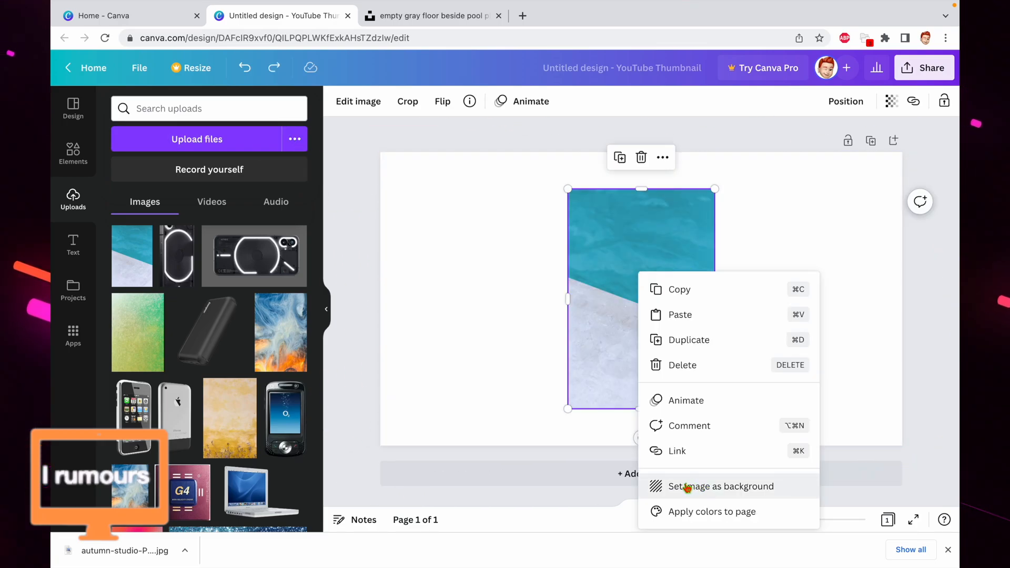
left_click(731, 493)
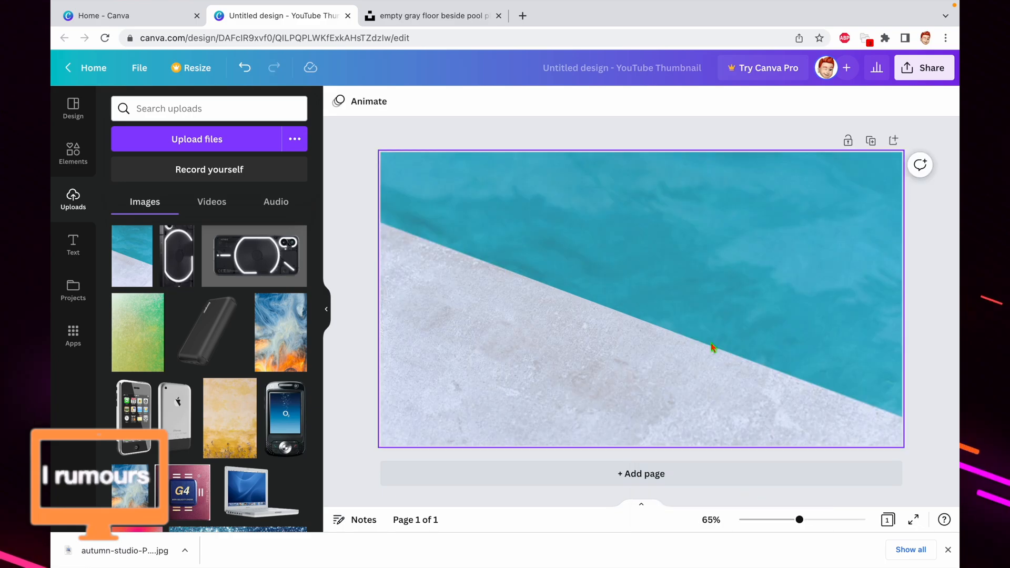
key("super+z")
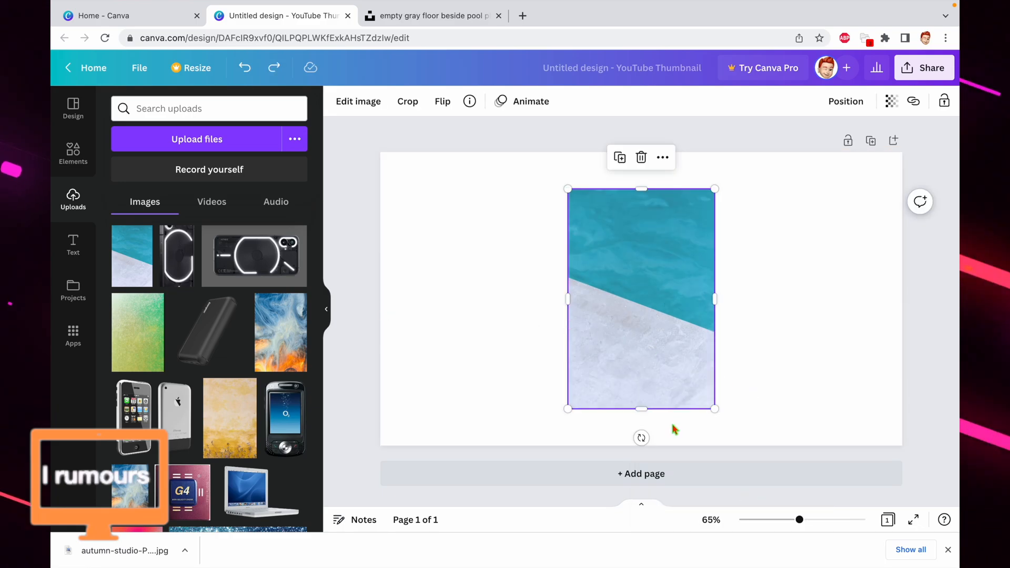
- Rotate the pool photo a quarter turn clockwise to landscape and set it as the page background
left_click_drag(641, 438, 508, 300)
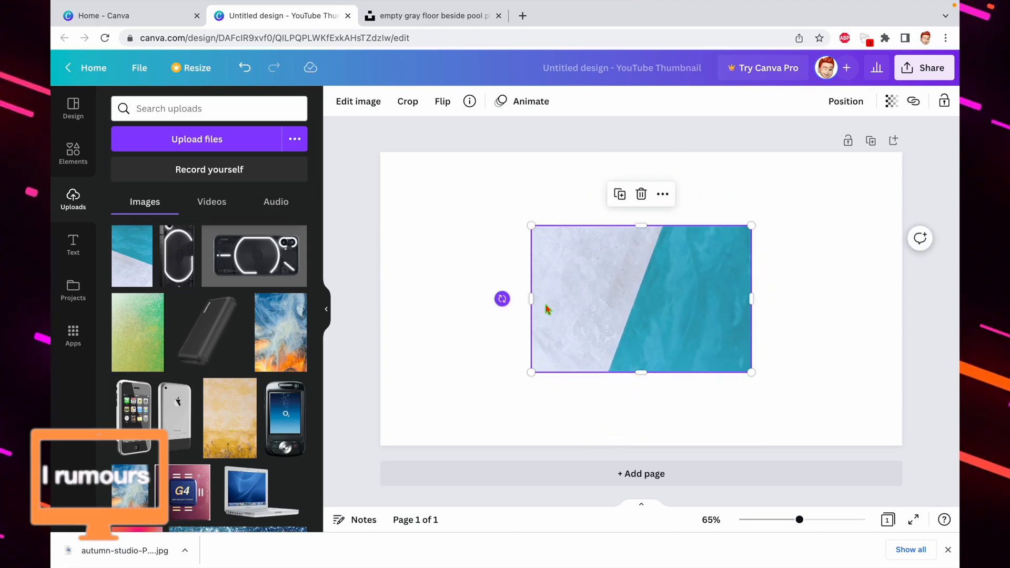
right_click(613, 317)
left_click(695, 487)
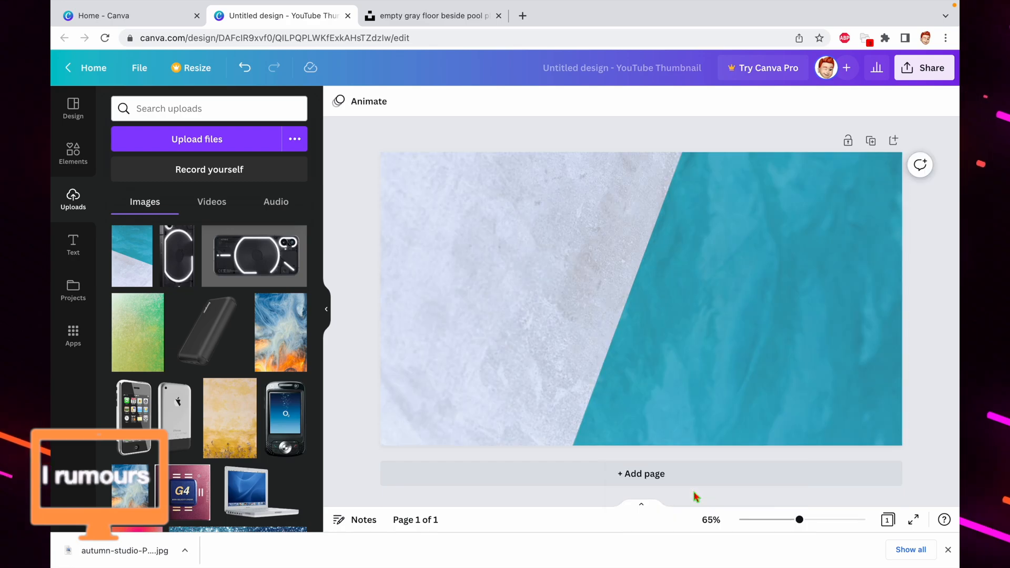
- Search Google for "canva" in a new browser tab
left_click(522, 16)
type("canva.com")
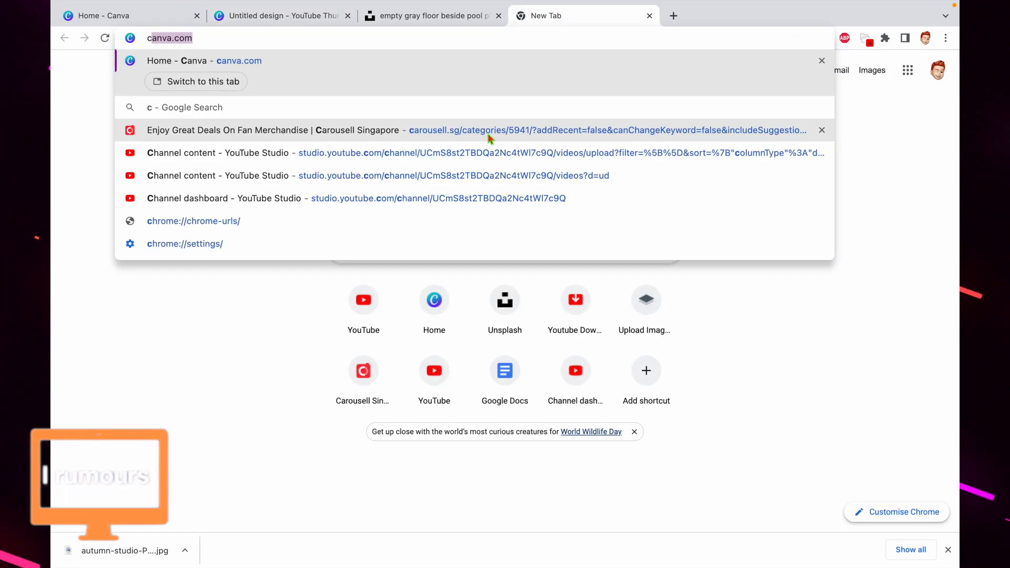
key("Return")
left_click(246, 126)
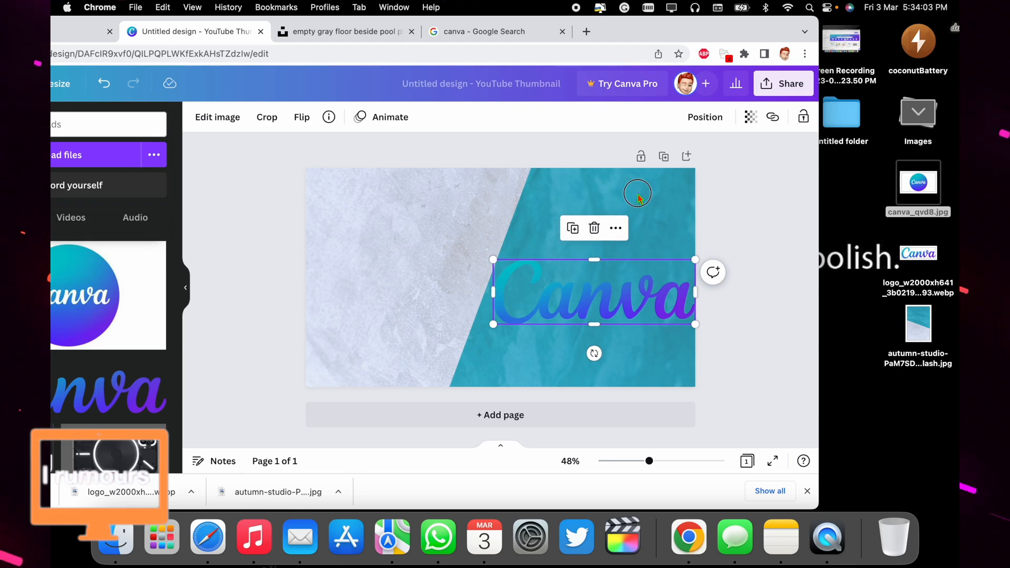
- Move the Canva wordmark logo onto the upper left part of the thumbnail, mostly over the gray area
left_click(655, 202)
left_click_drag(600, 296, 439, 256)
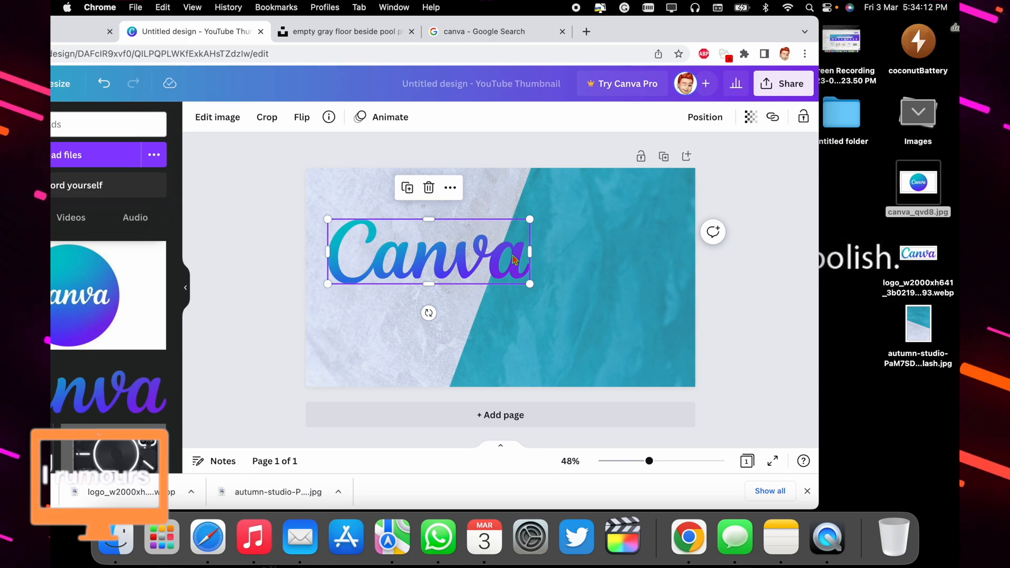
left_click(654, 295)
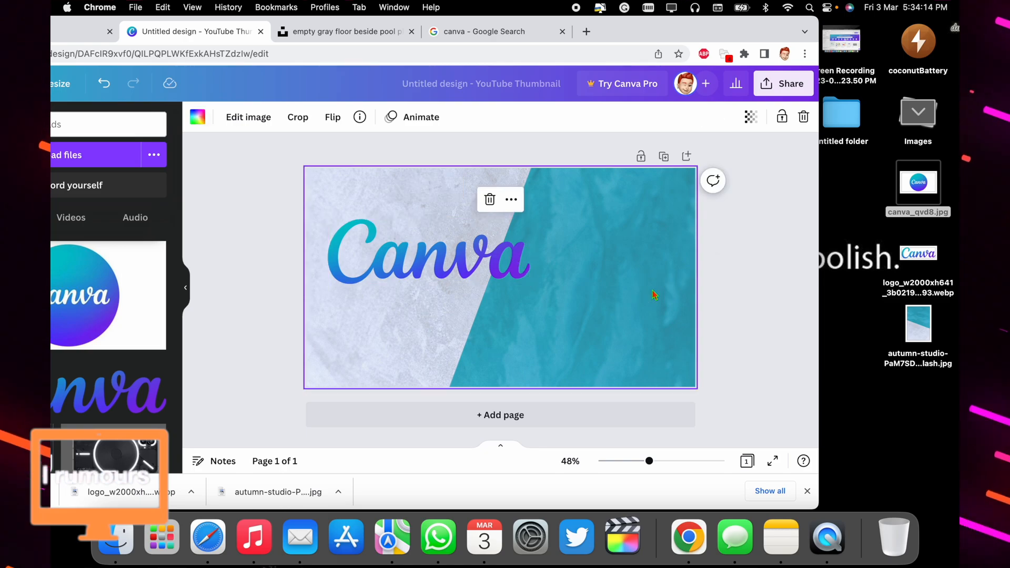
- Adjust the background photo to brightness 8, contrast 11 and saturation 14, and apply the Summer filter
key("ctrl+super+f")
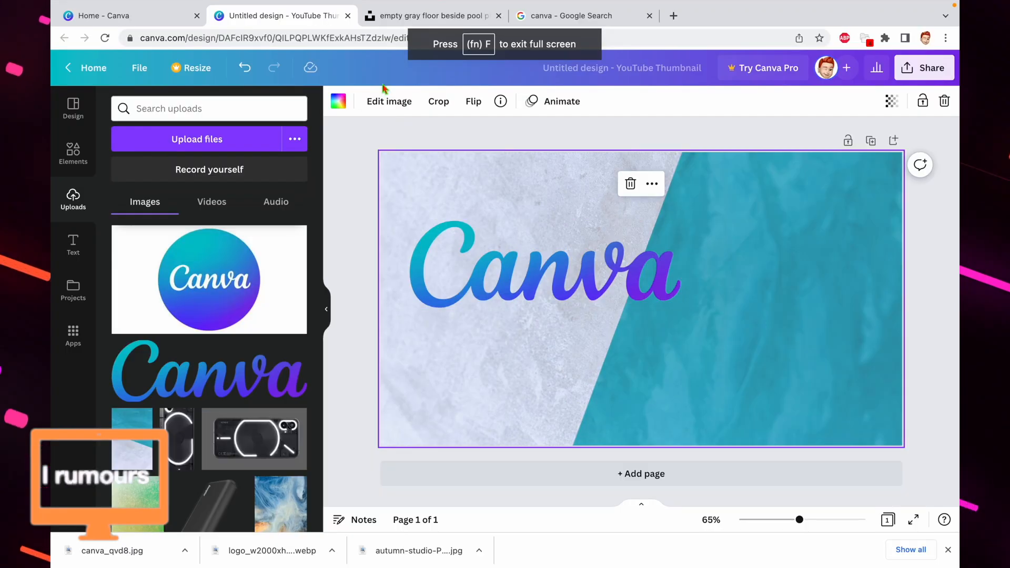
left_click(398, 103)
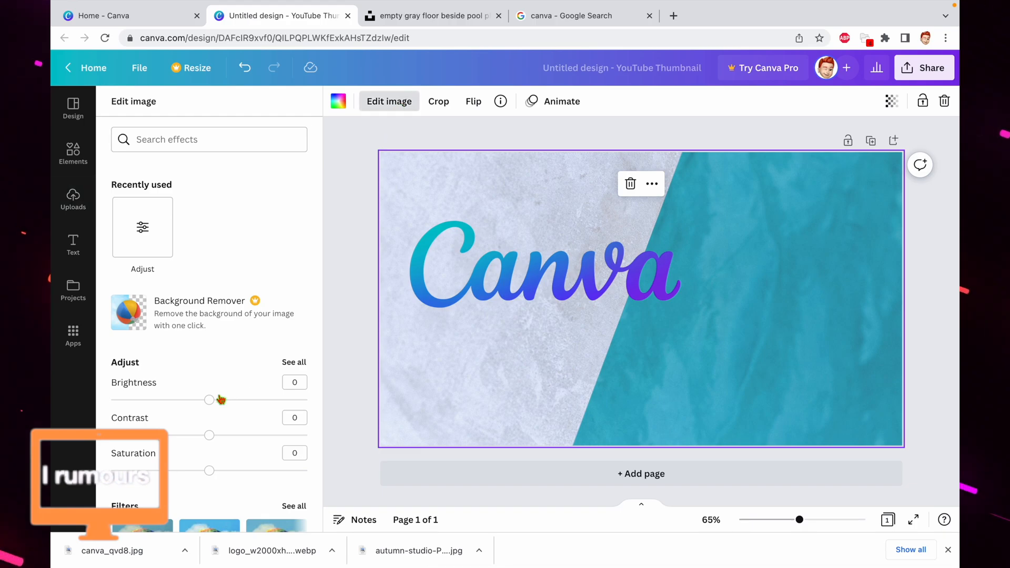
mouse_move(211, 401)
left_mouse_down()
mouse_move(158, 401)
mouse_move(319, 405)
mouse_move(223, 402)
left_mouse_up()
left_click(504, 353)
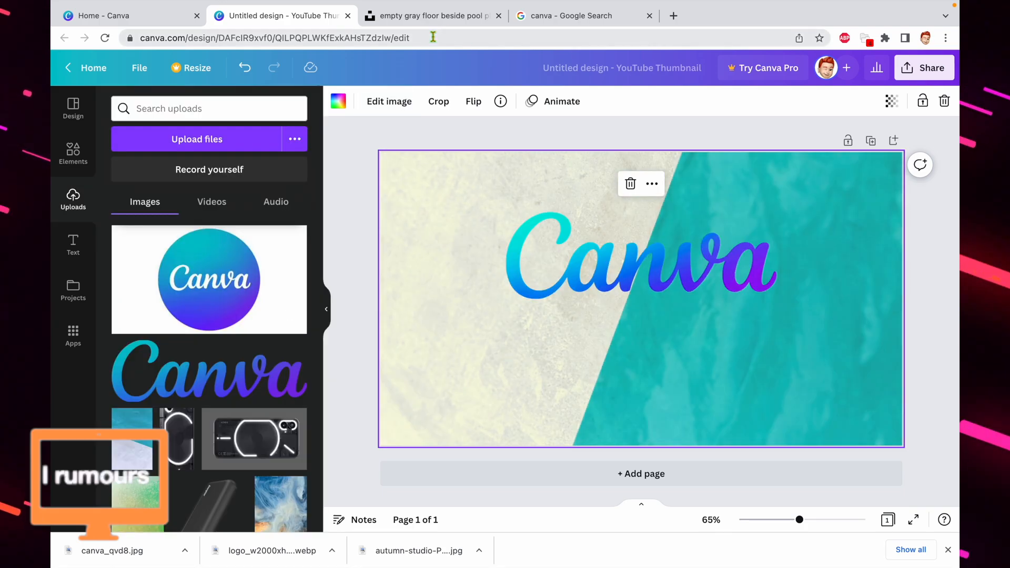
- Move the Canva wordmark to the thumbnail's upper left edge, over the light part of the photo
right_click(485, 363)
left_click_drag(671, 252, 482, 256)
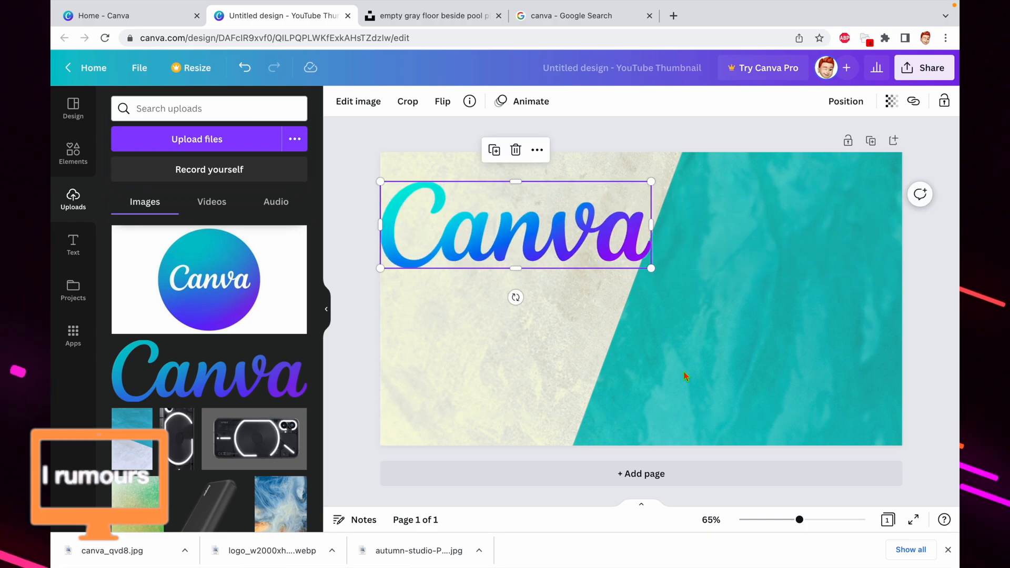
- Detach the photo from the background, rotate it 180 degrees and set it as the page background again
right_click(686, 375)
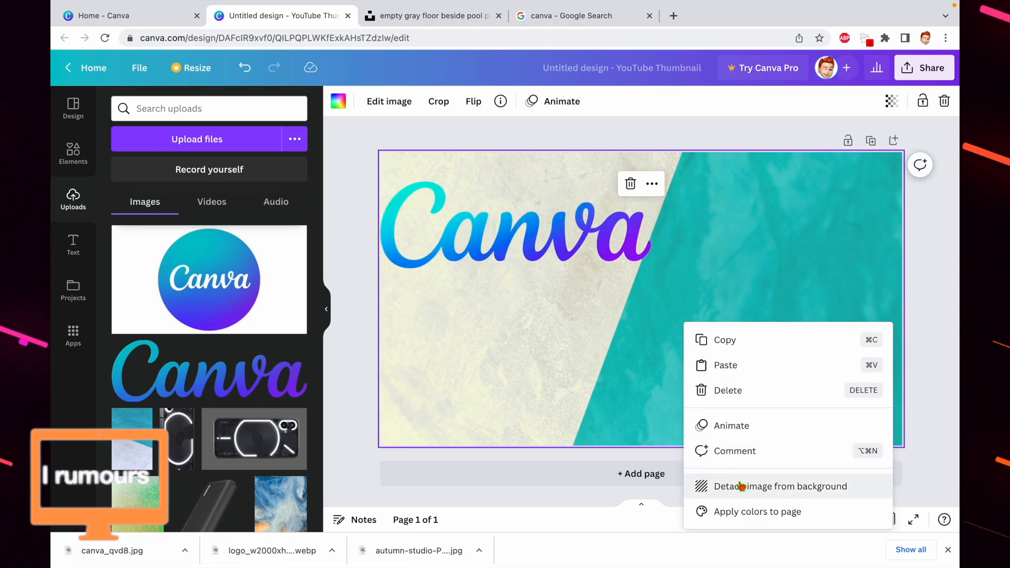
left_click(741, 486)
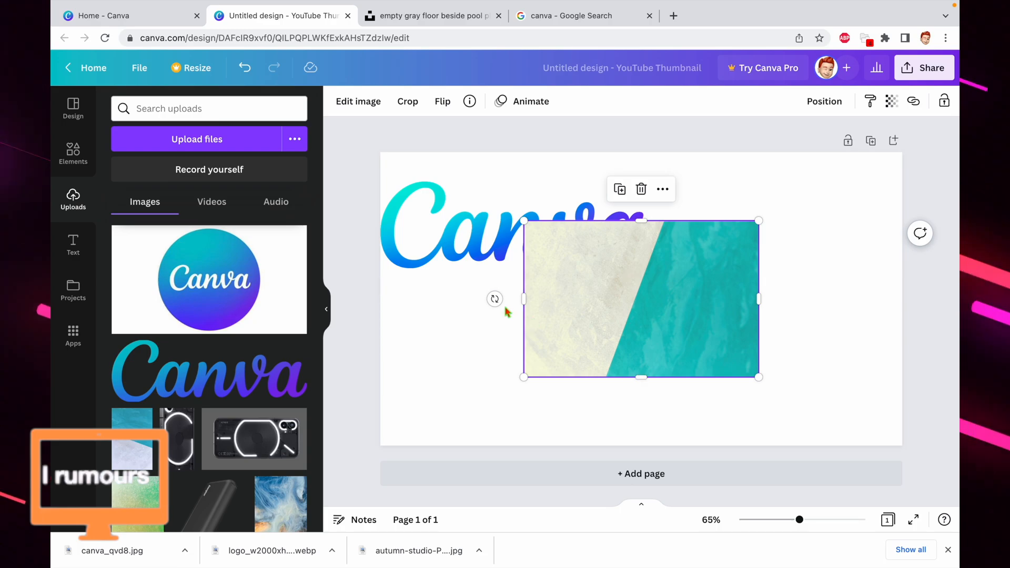
left_click_drag(494, 298, 786, 298)
right_click(650, 294)
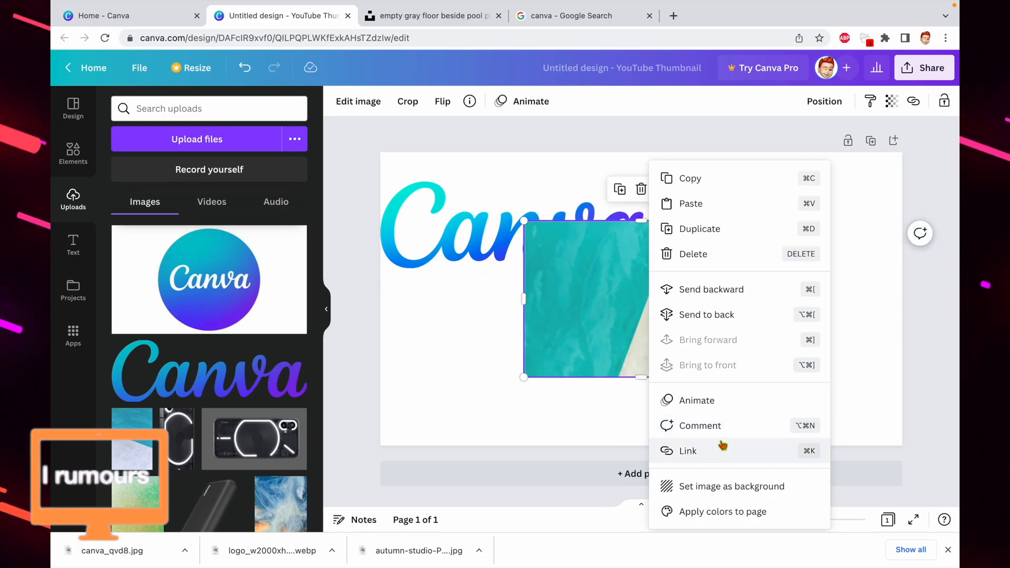
left_click(718, 487)
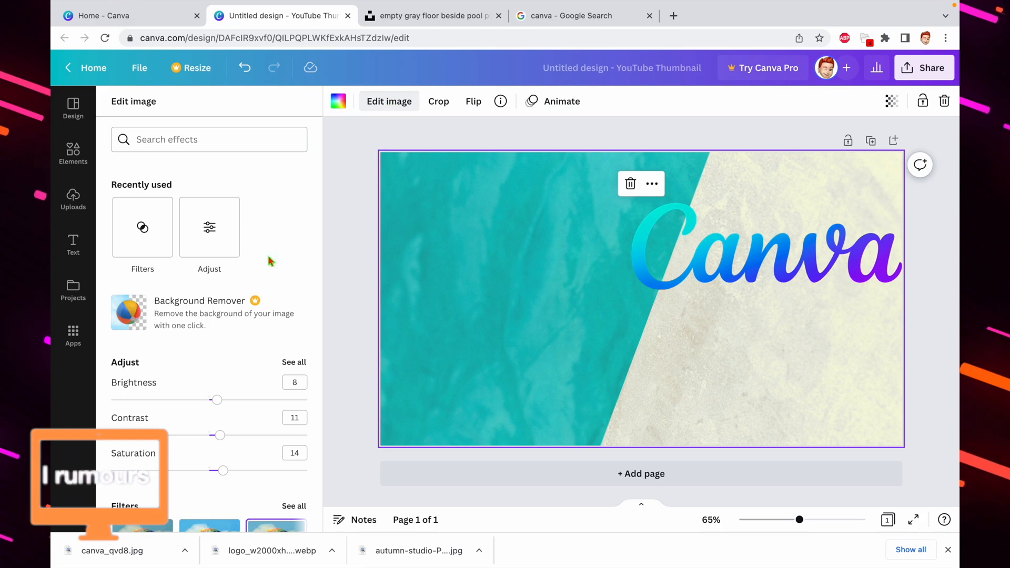
- Reset the background photo's brightness, contrast and saturation to 0 and remove its filter
scroll(230, 400, "down", 1)
left_click(294, 346)
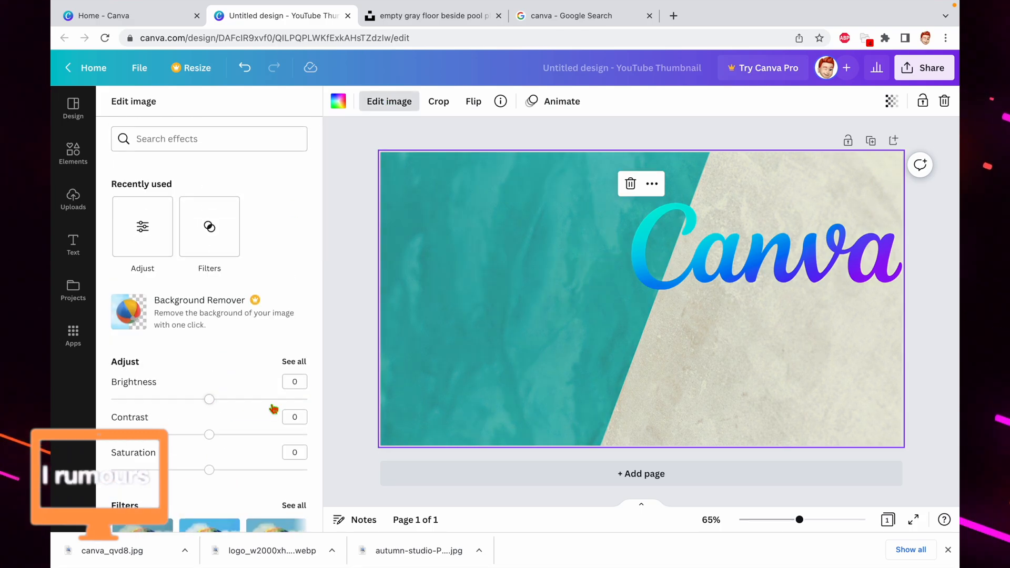
scroll(275, 408, "down", 3)
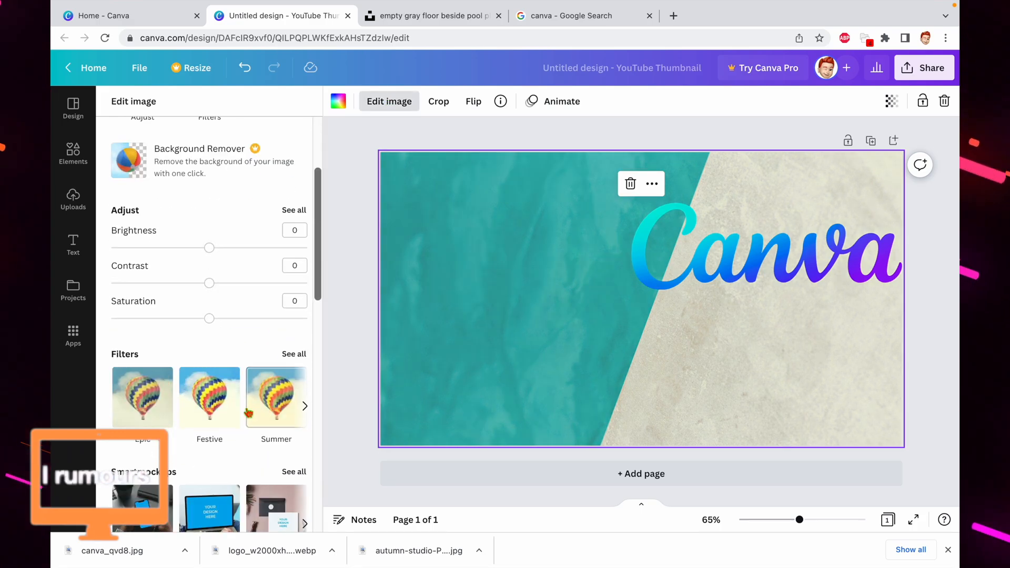
left_click(302, 362)
left_click(654, 284)
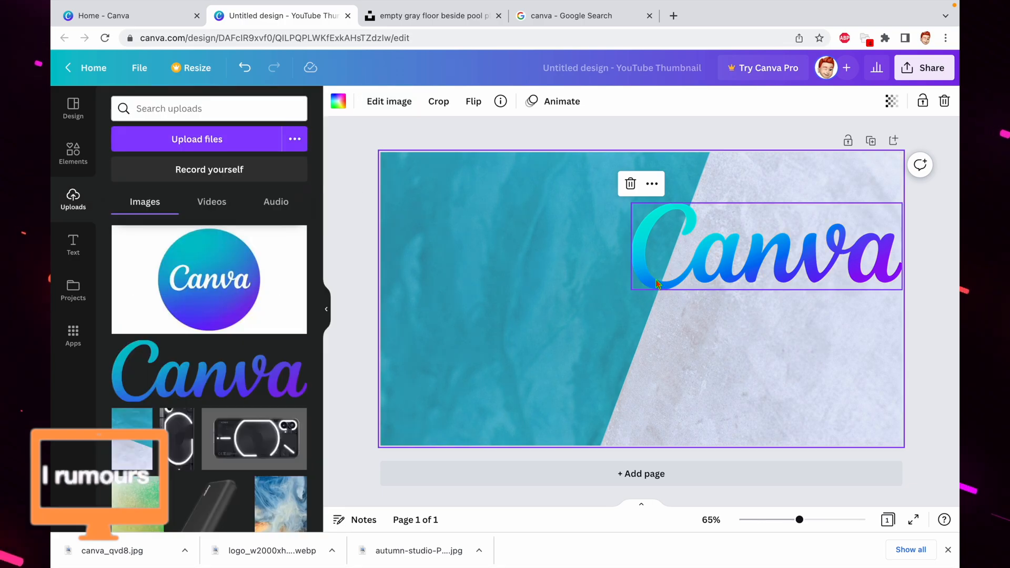
- Move the Canva wordmark slightly up and shrink it to fit the gray area on the thumbnail's right side
left_click_drag(725, 249, 726, 227)
left_click_drag(632, 267, 706, 276)
- Place canva_qvd8.jpg from the desktop on the thumbnail, and delete it again
key("ctrl+super+f")
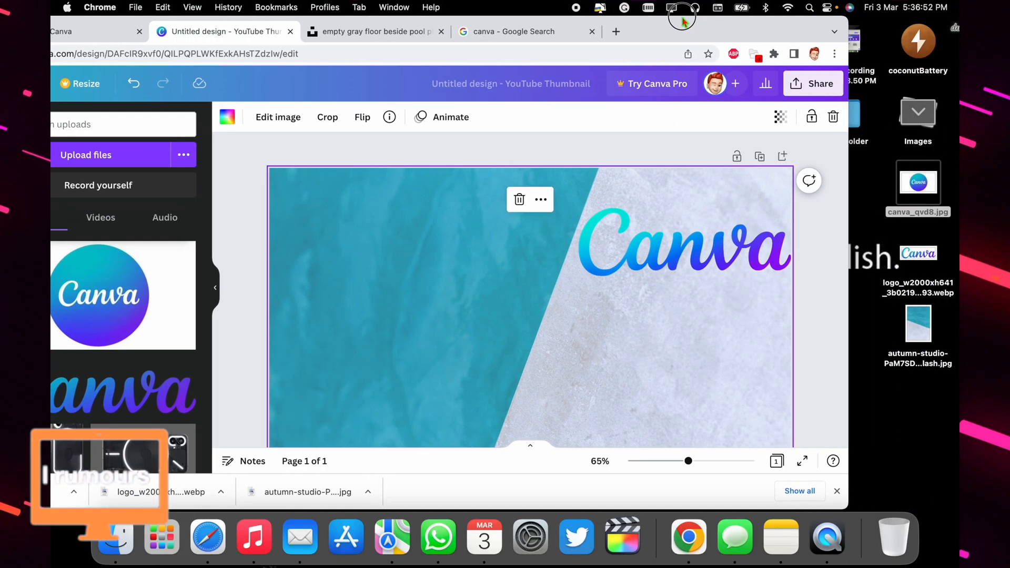
left_click_drag(931, 191, 541, 340)
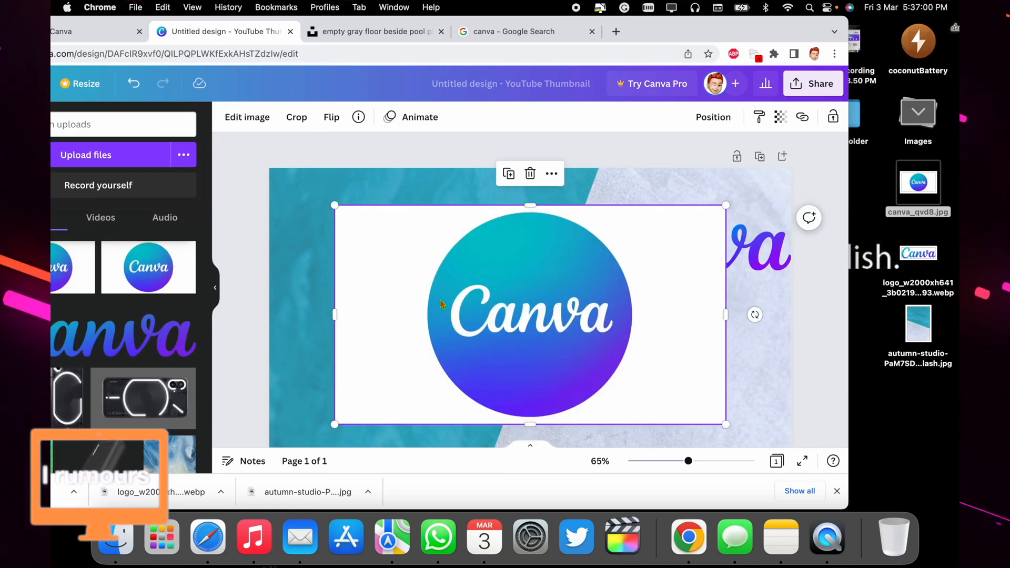
key("Delete")
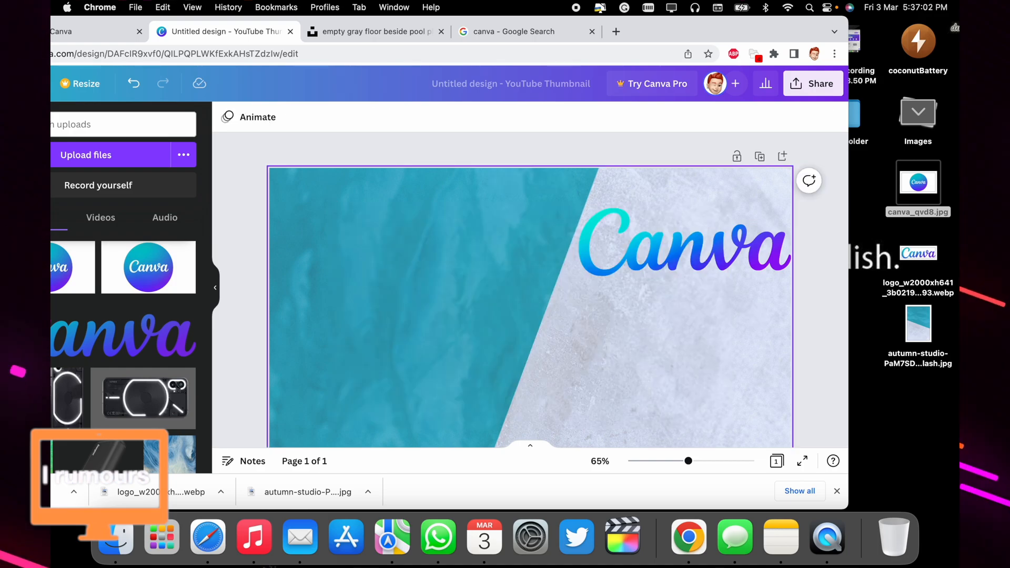
- Search Google for "background remover" in a new browser tab
left_click(615, 32)
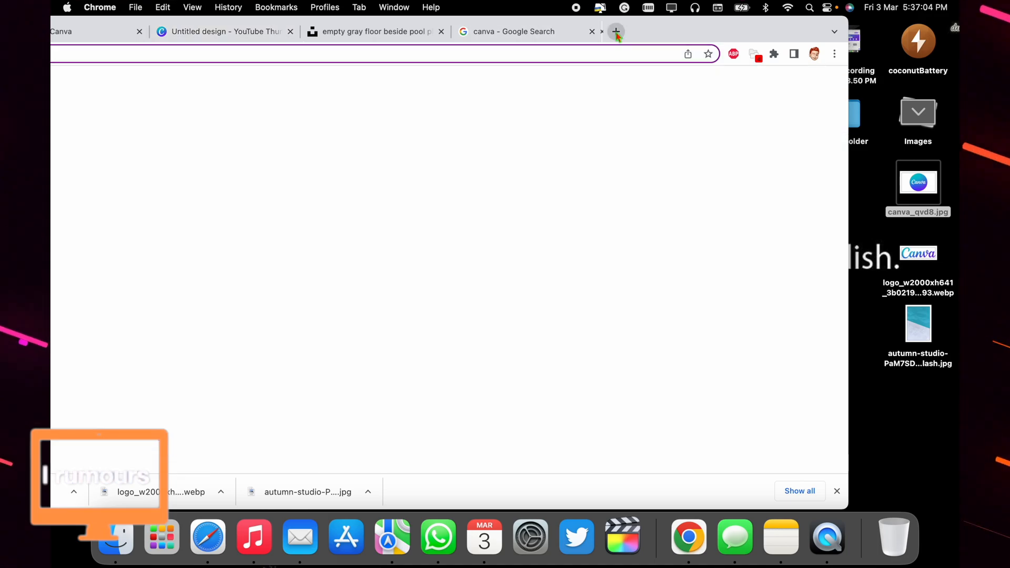
key("ctrl+super+f")
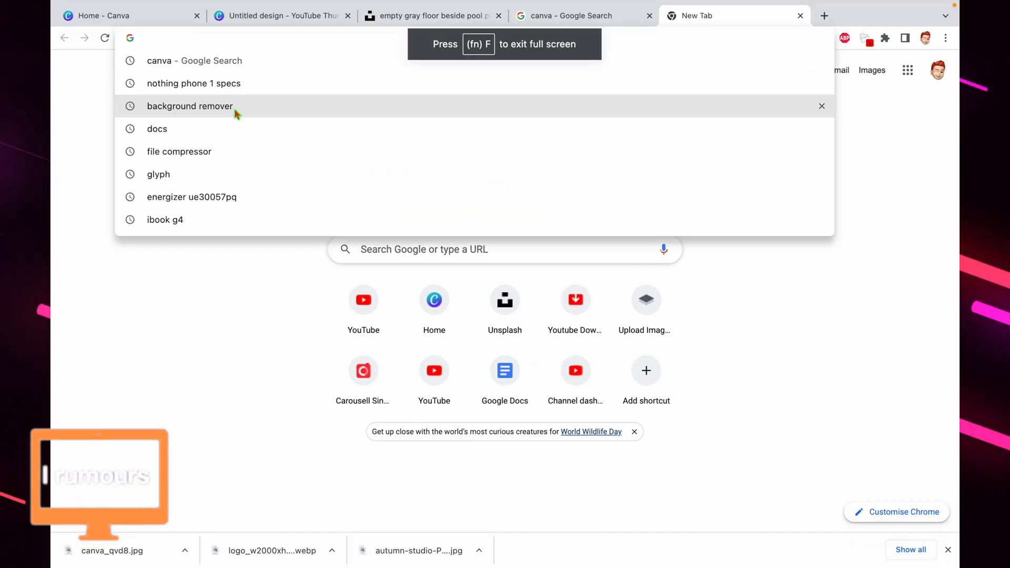
left_click(235, 106)
- Upload canva_qvd8.jpg from the Desktop to remove.bg and download the preview image without its background
left_click(636, 316)
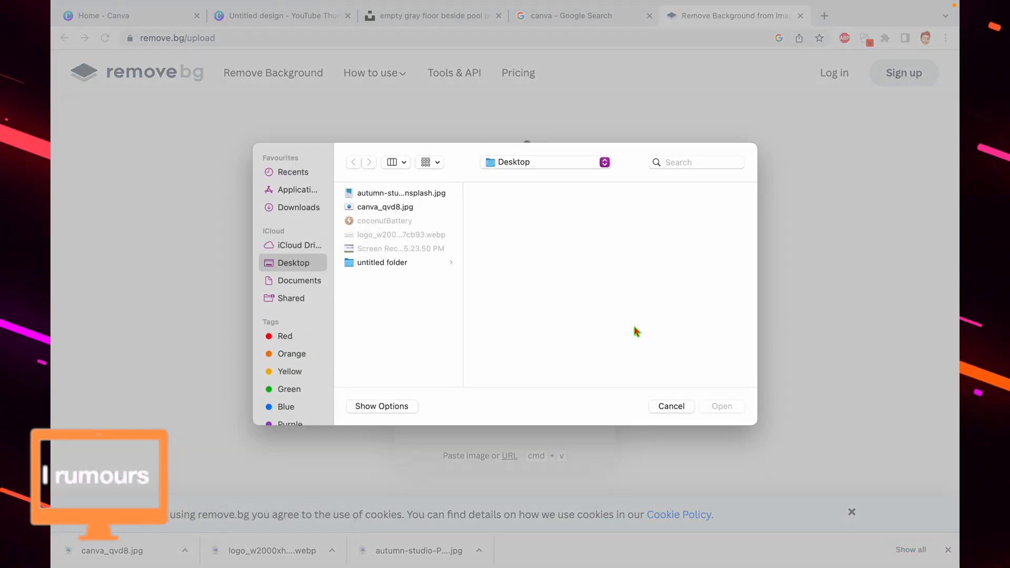
left_click(415, 195)
left_click(412, 207)
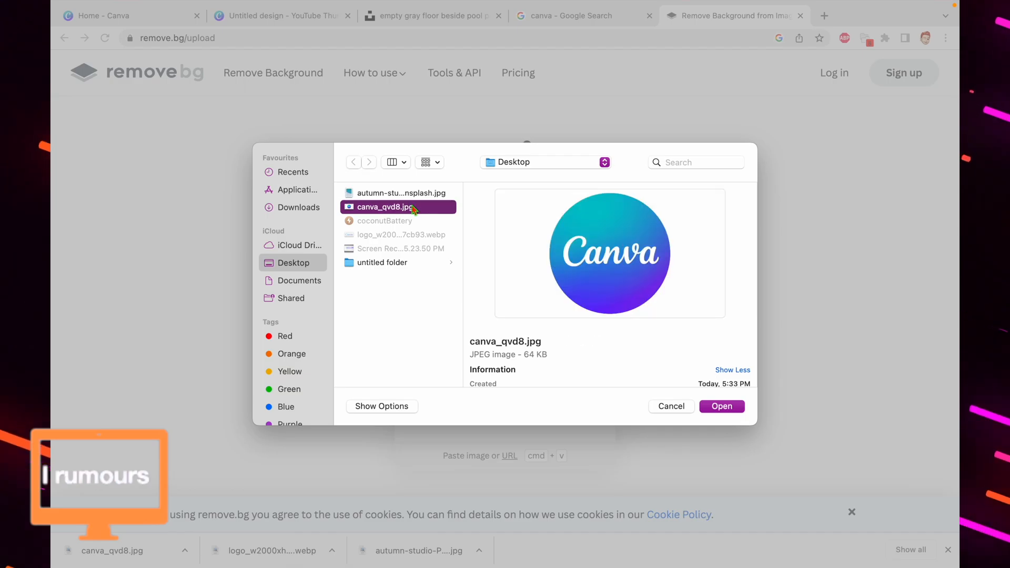
double_click(412, 207)
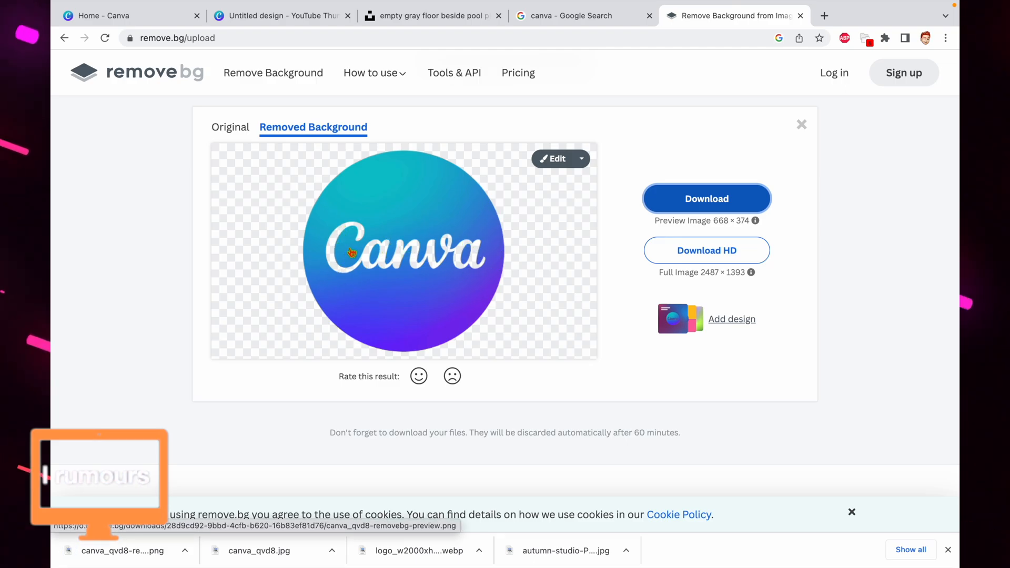
- Return to the Canva design and place canva_qvd8-removebg-preview.png from the desktop on the thumbnail
left_click(298, 12)
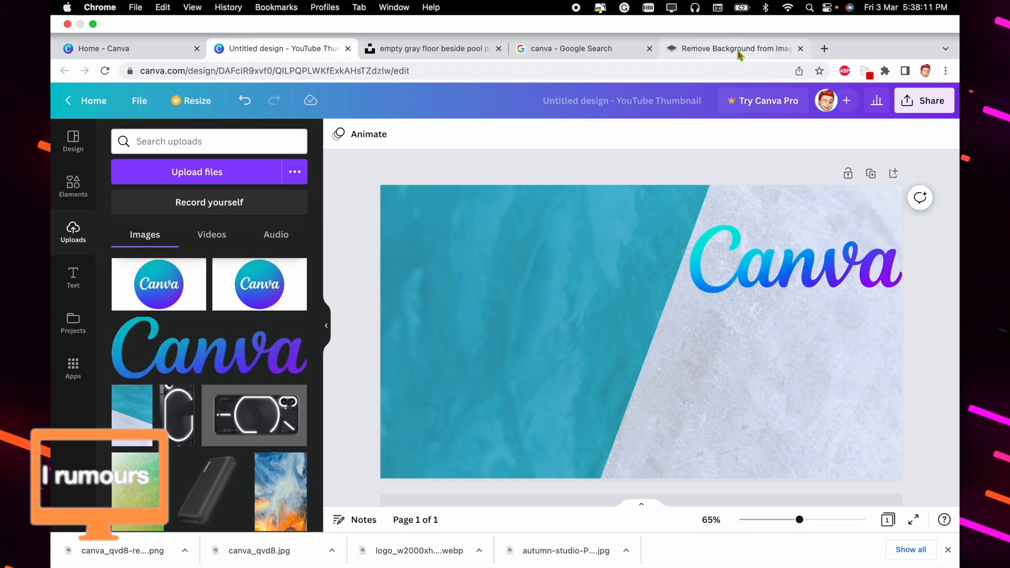
left_click(738, 52)
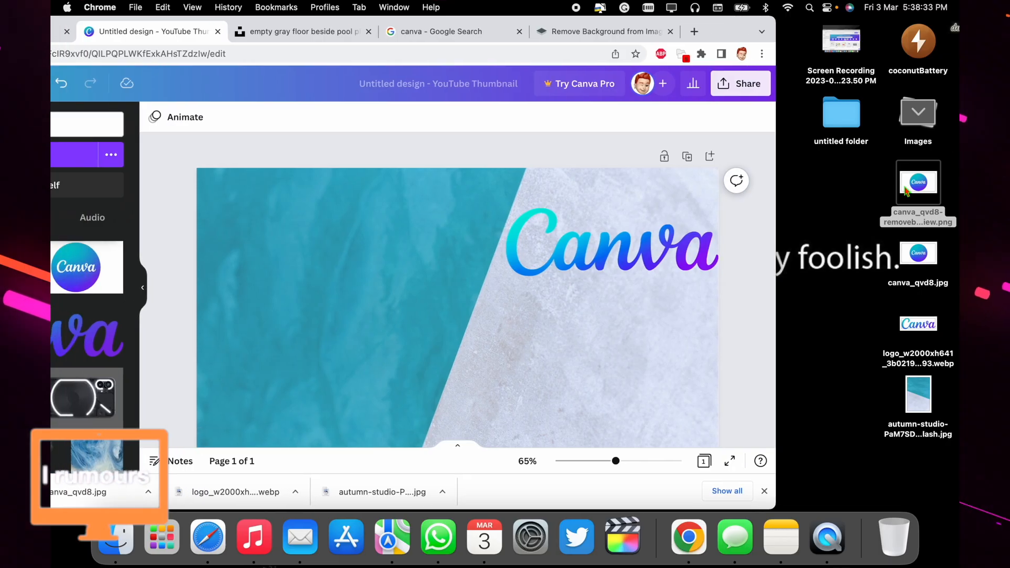
left_click_drag(925, 198, 446, 349)
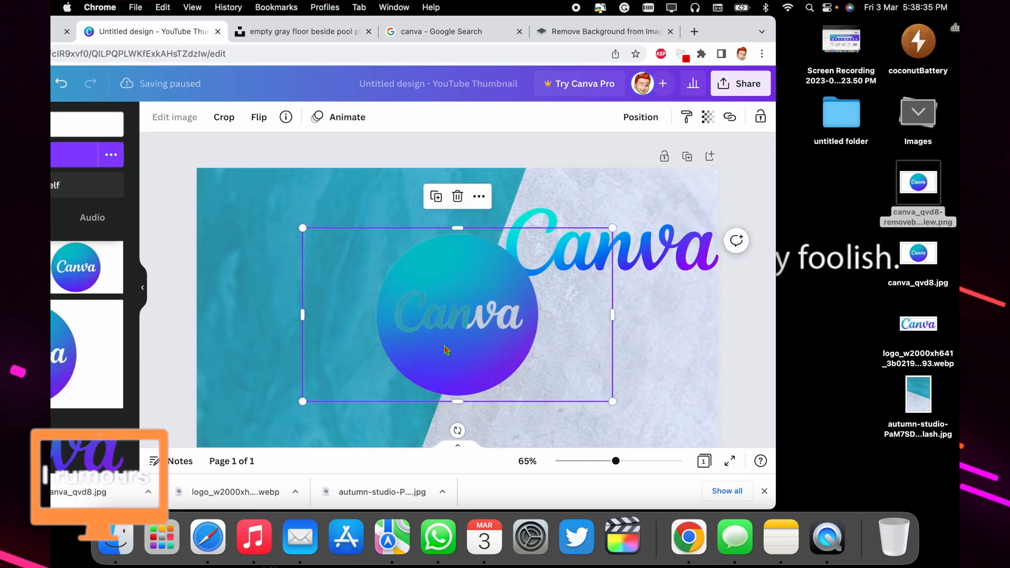
left_click_drag(731, 32, 775, 32)
- Position the round Canva logo on the lower gray area, below the wordmark
left_click_drag(501, 329, 637, 375)
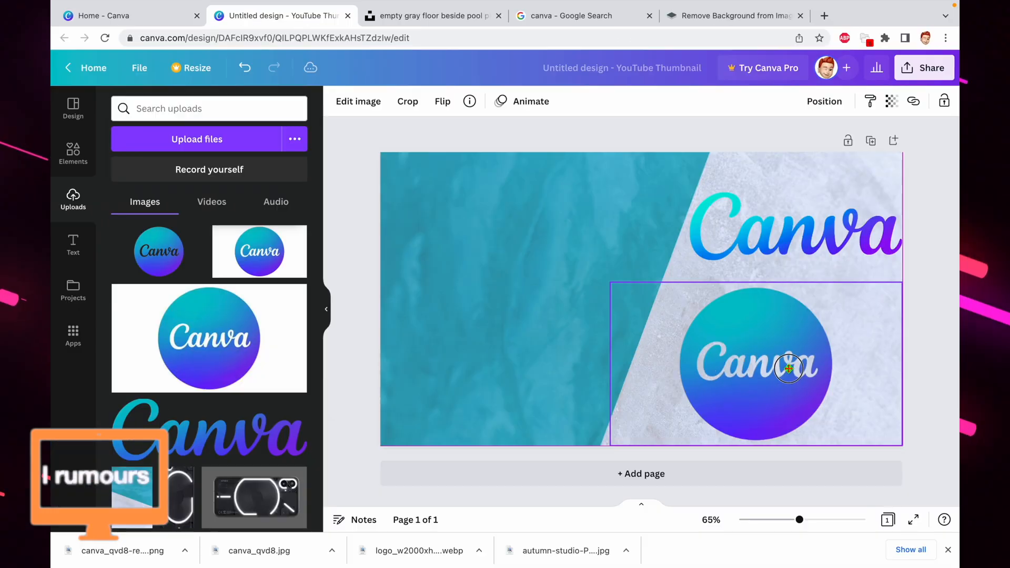
left_click_drag(784, 366, 775, 355)
left_click(909, 445)
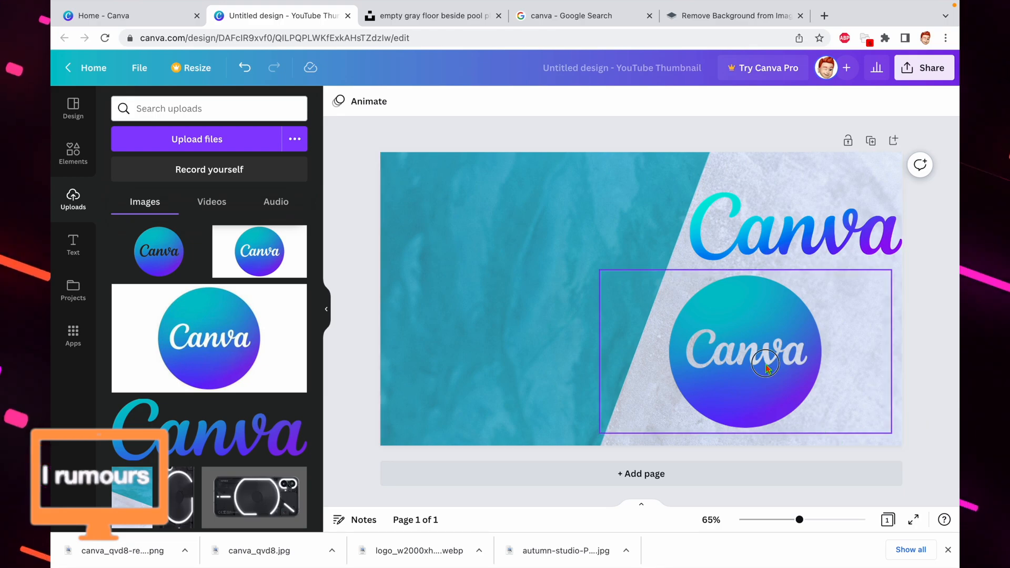
left_click(717, 351)
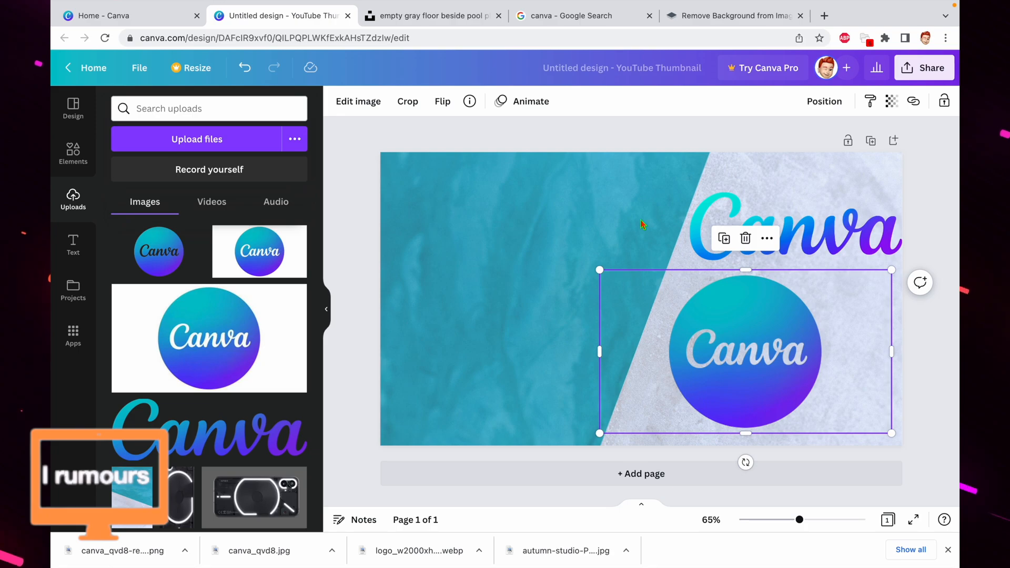
left_click(632, 198)
- Add a heading and a subheading text box to the thumbnail
left_click(73, 243)
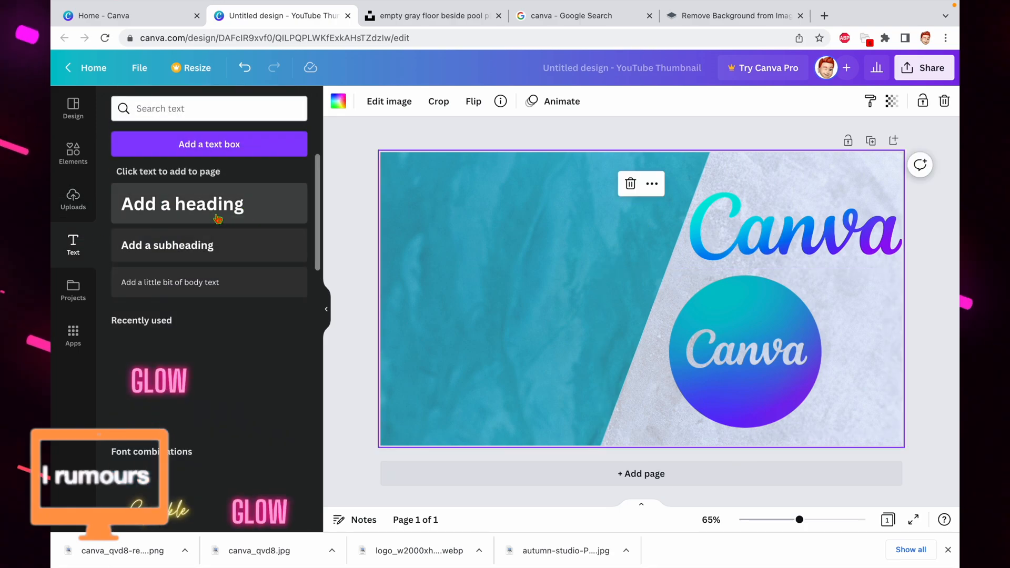
left_click(238, 215)
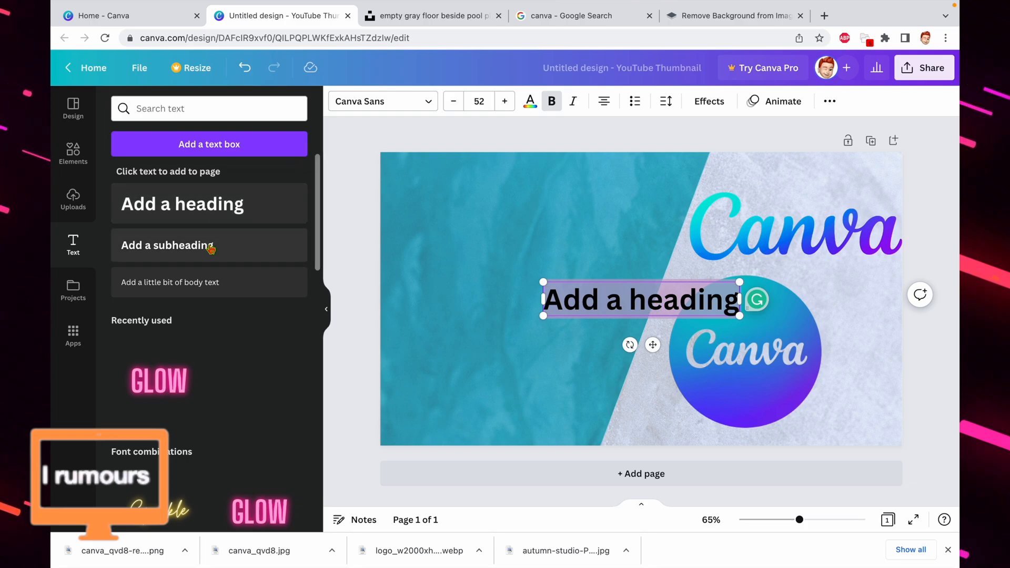
left_click(263, 248)
left_click_drag(739, 326, 761, 326)
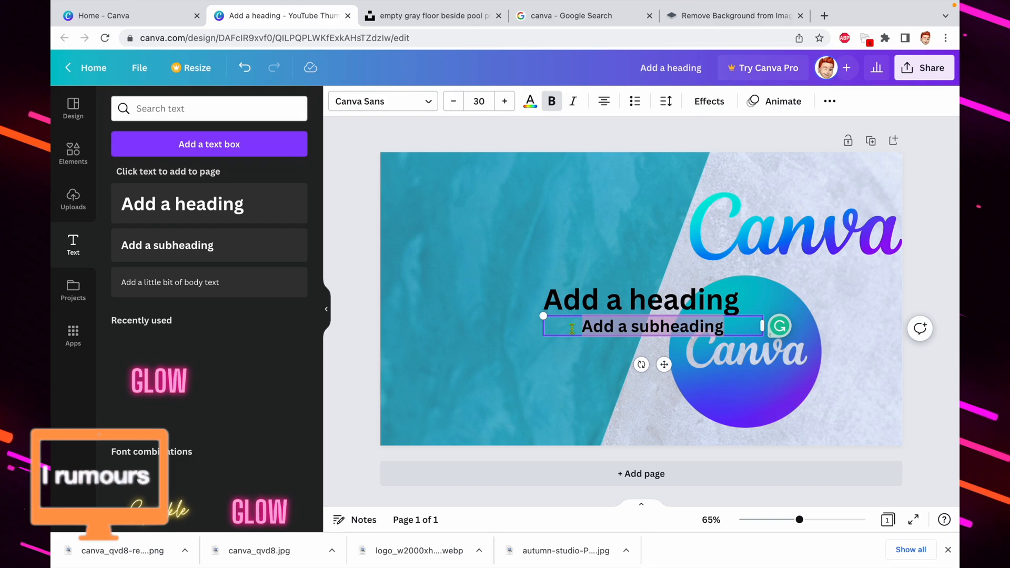
- Replace the placeholder text with "HOW TO MAKE GREAT THUMBNAILS FOR FREE USING CANVA" and position it over the teal area
key("BackSpace")
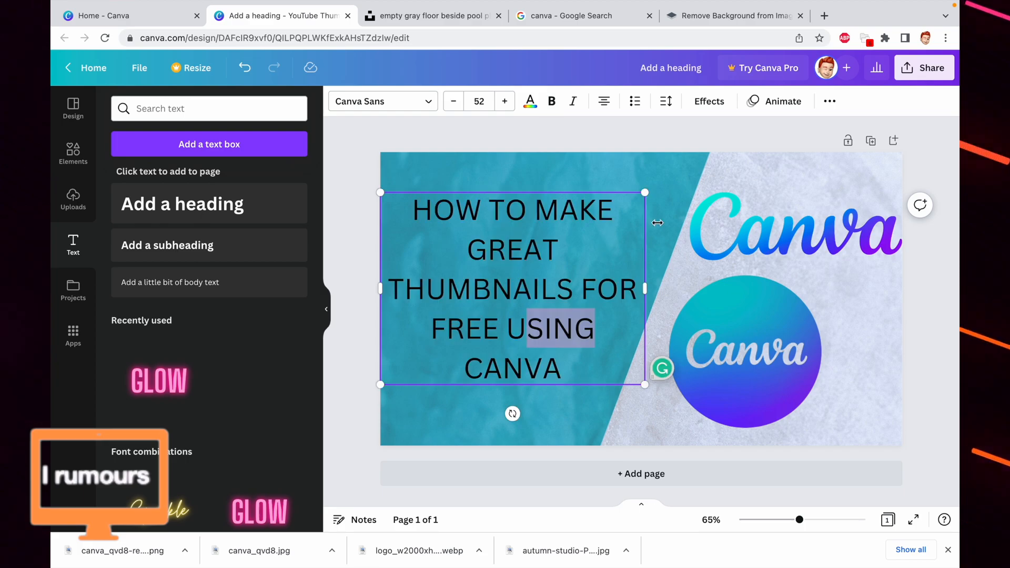
left_click(678, 203)
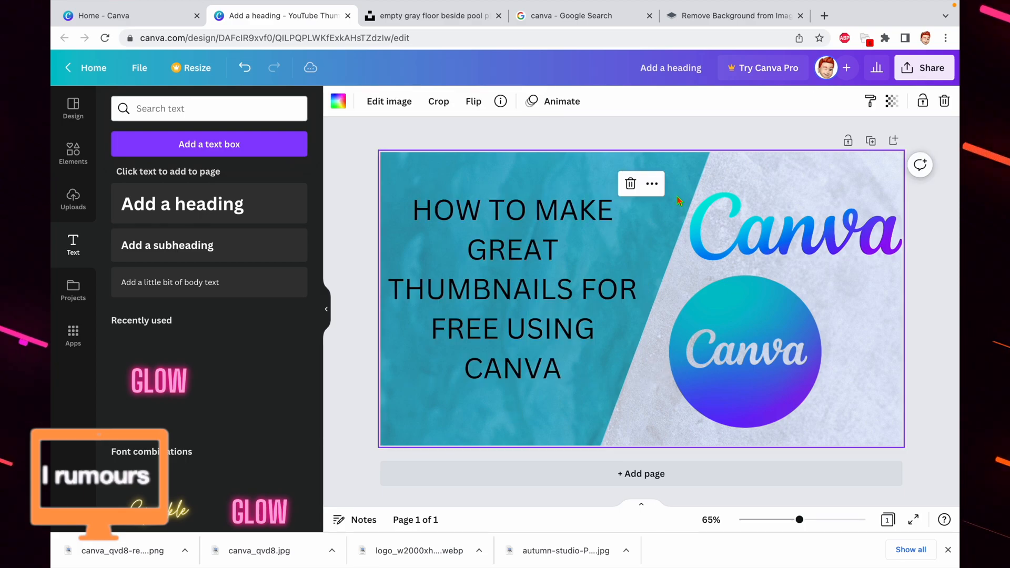
left_click(558, 318)
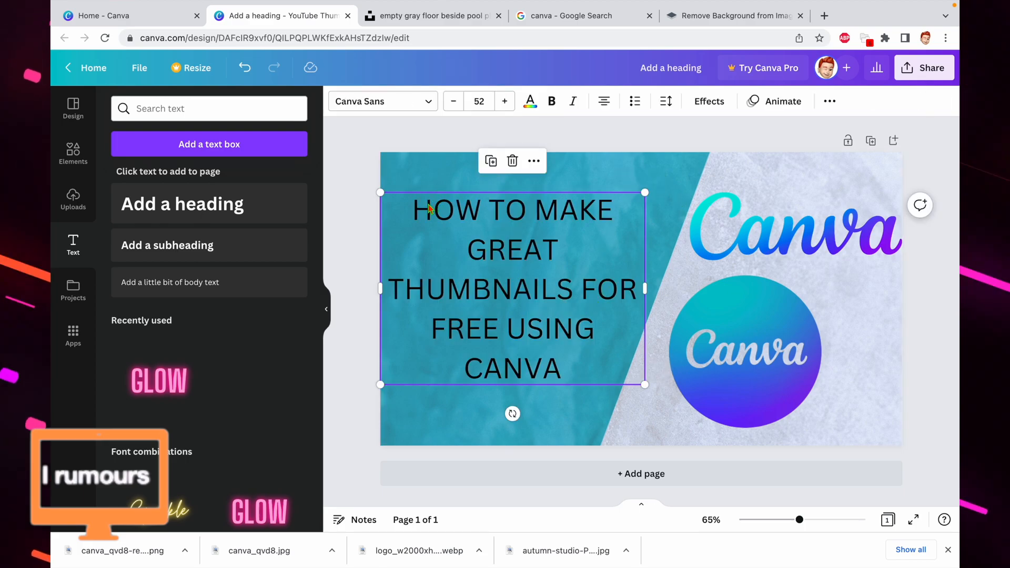
mouse_move(415, 204)
left_mouse_down()
mouse_move(444, 214)
mouse_move(411, 184)
left_mouse_up()
- Change the font of the whole thumbnail title to Eczar SemiBold
double_click(570, 363)
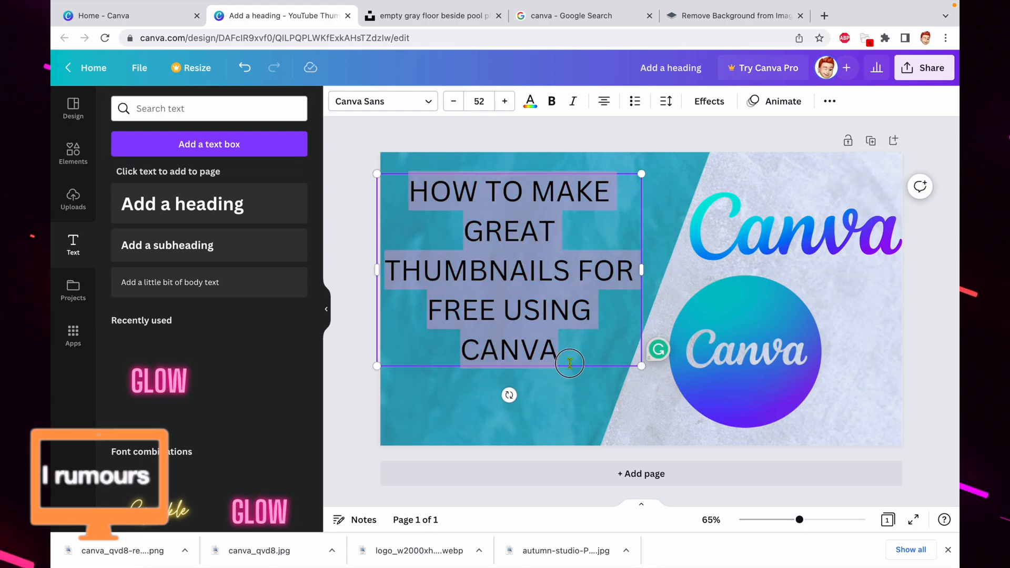
left_click(436, 104)
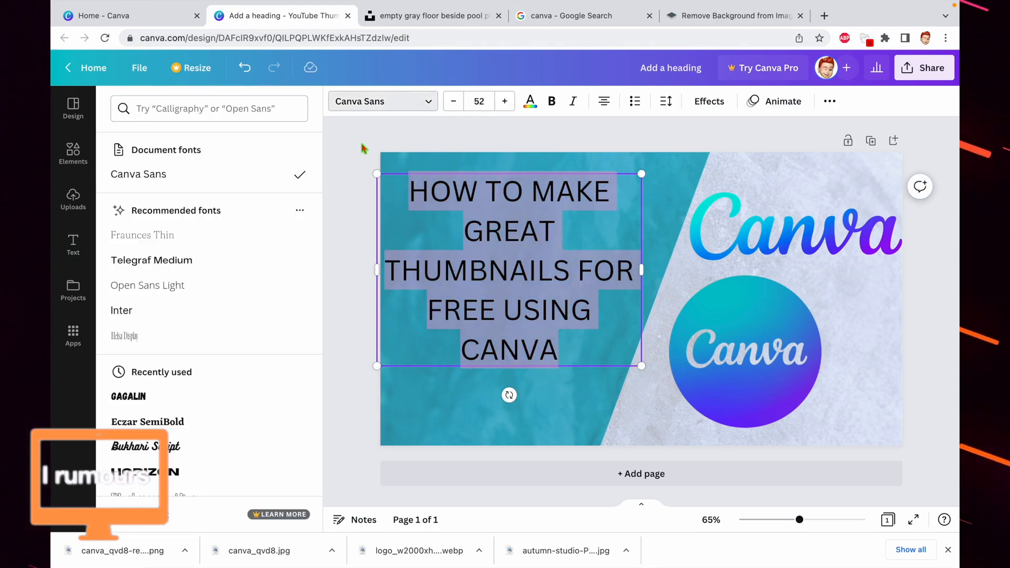
left_click(184, 421)
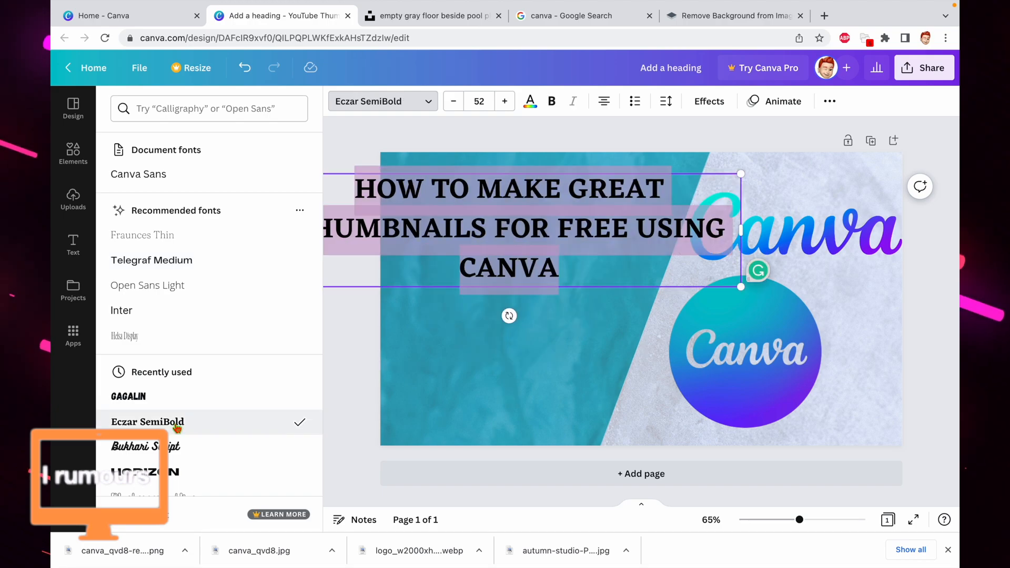
scroll(174, 436, "down", 3)
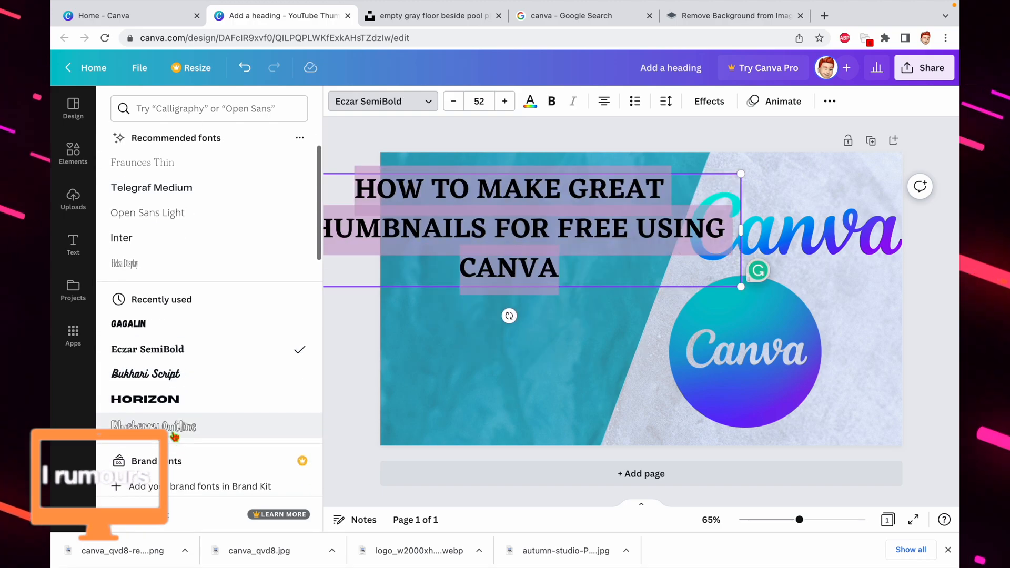
- Try the Blueberry Outline and Arimo fonts on the thumbnail title
left_click(177, 402)
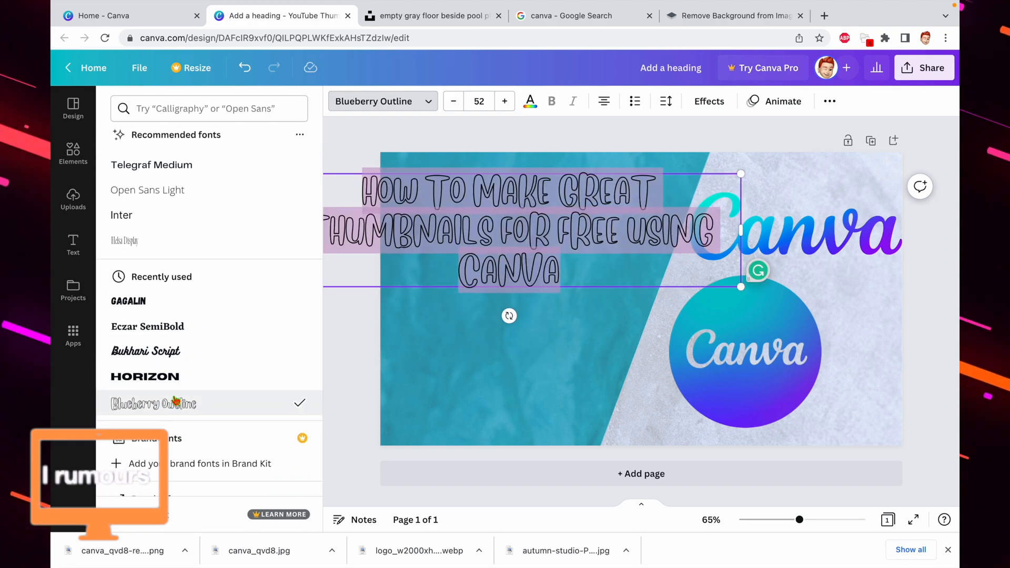
scroll(176, 401, "down", 3)
scroll(176, 401, "down", 3)
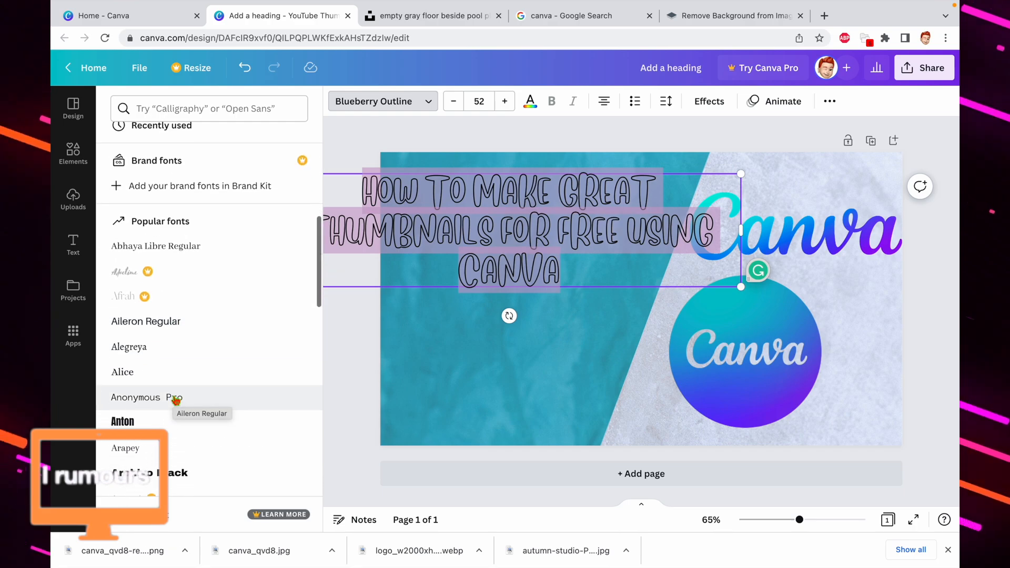
scroll(176, 400, "down", 2)
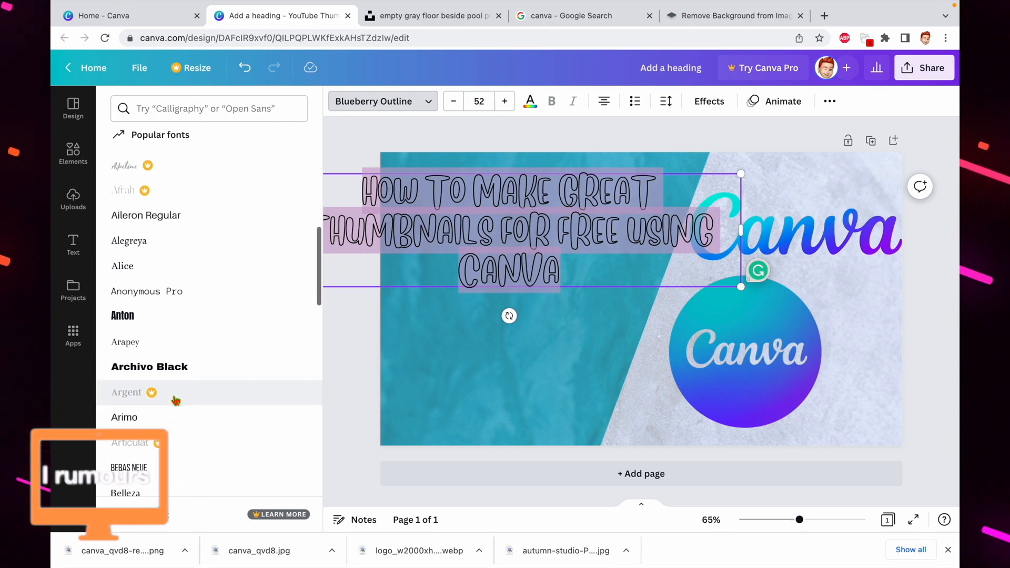
left_click(170, 421)
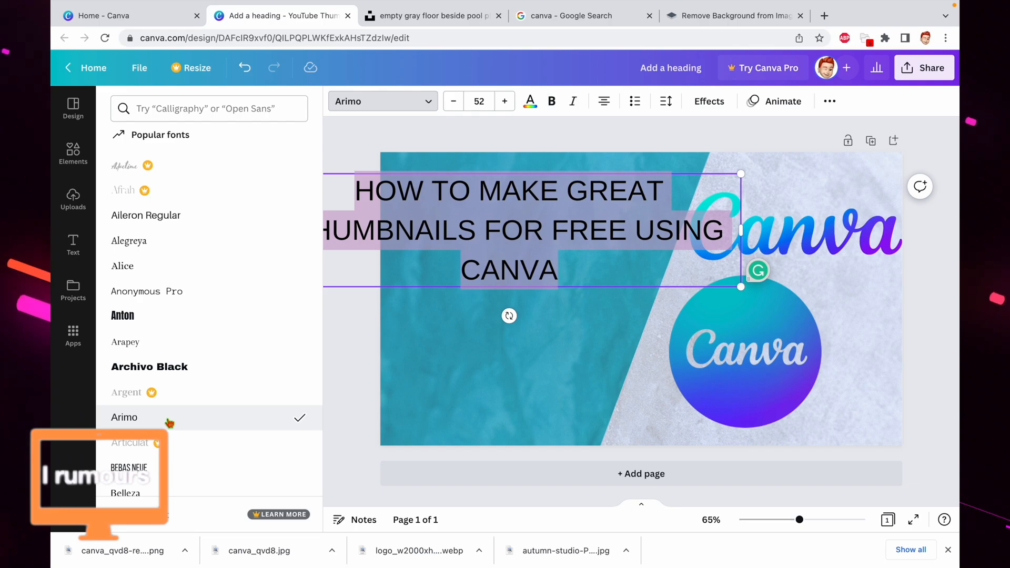
- Change the title's font to Archivo Narrow and fit its text box within the teal area, clear of the Canva wordmark
scroll(169, 421, "down", 6)
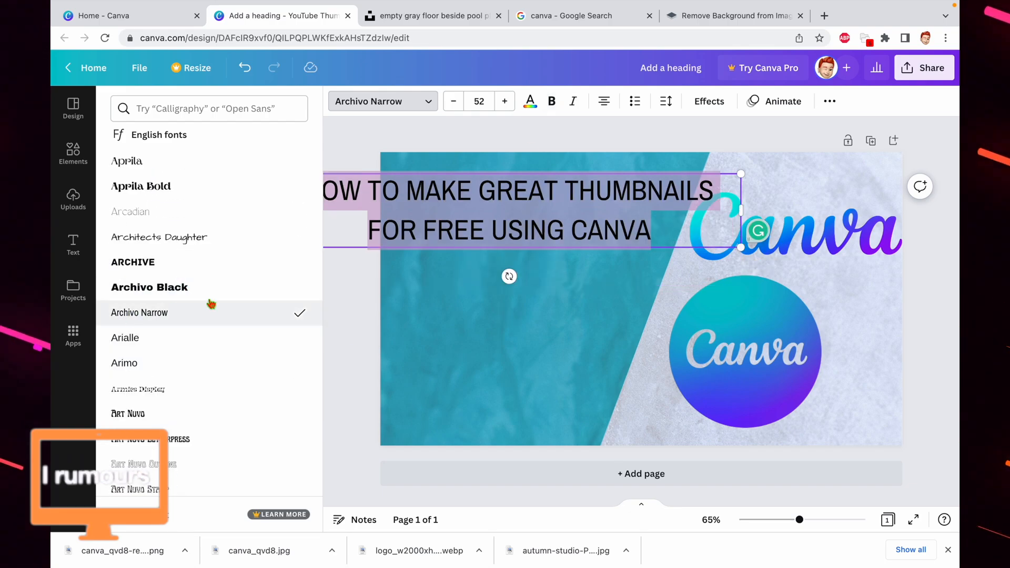
left_click(431, 287)
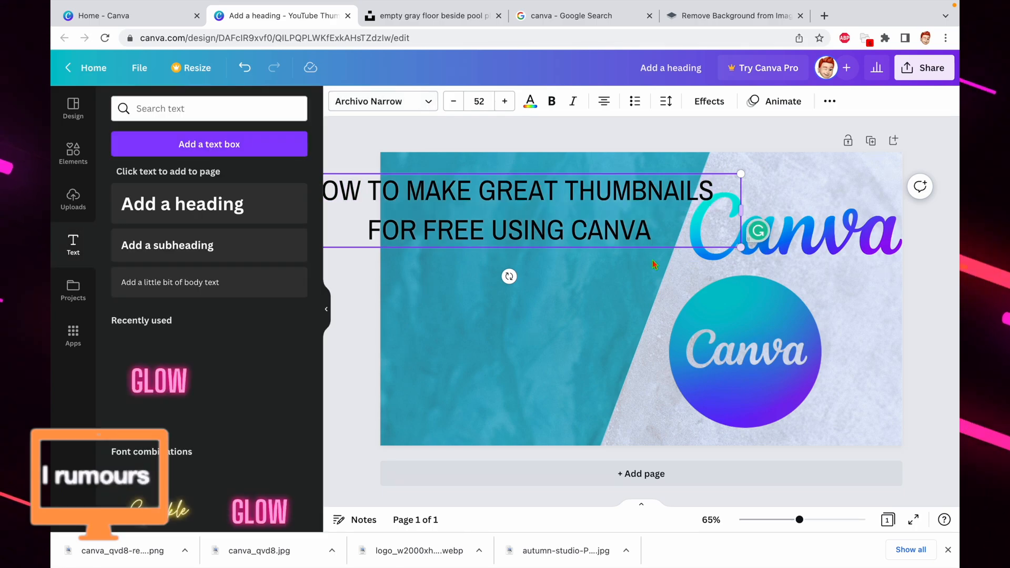
left_click_drag(509, 251, 605, 254)
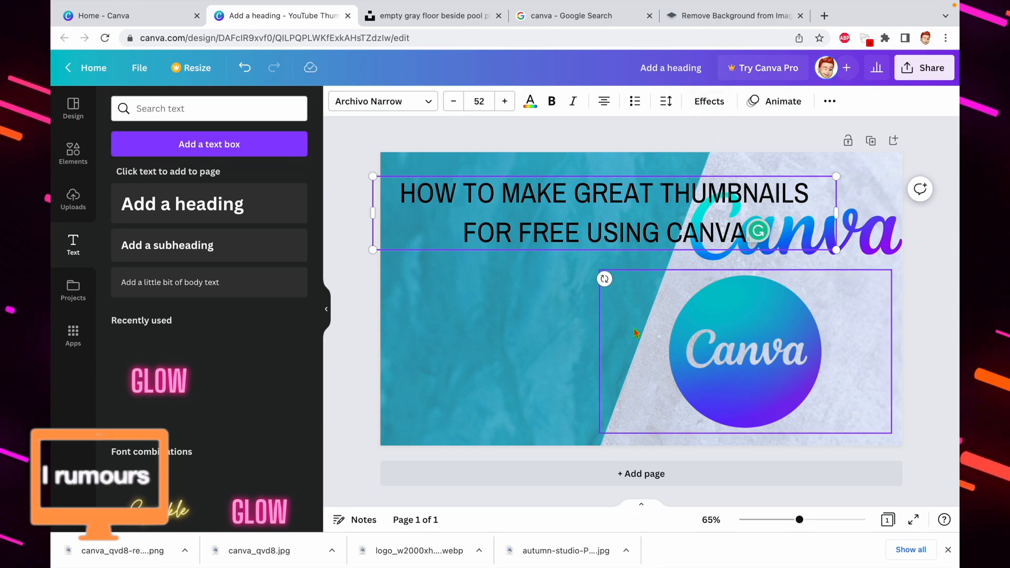
left_click_drag(836, 214, 651, 221)
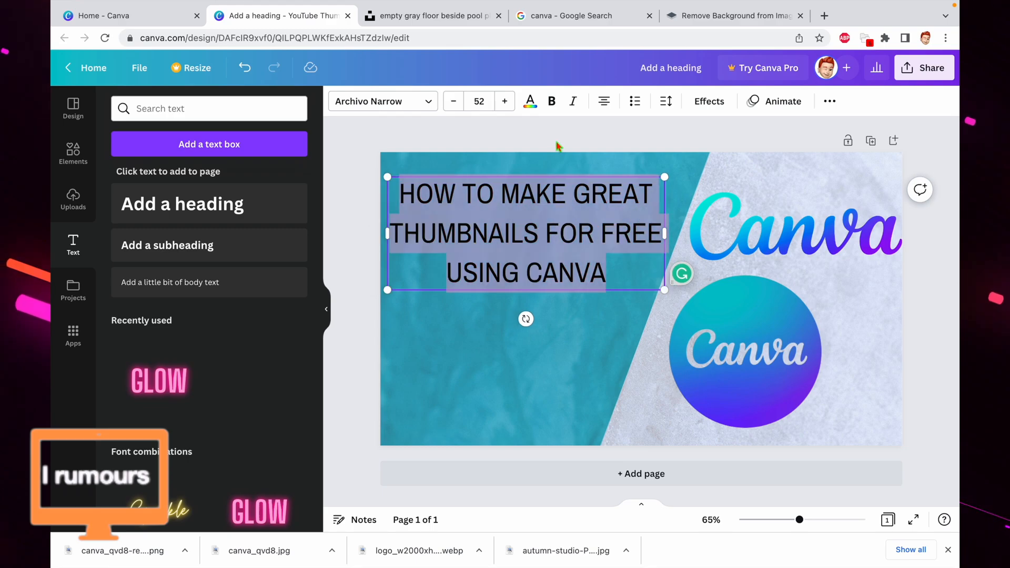
- Make the title bold and italic and give it the custom red text color #C60404
left_click(551, 101)
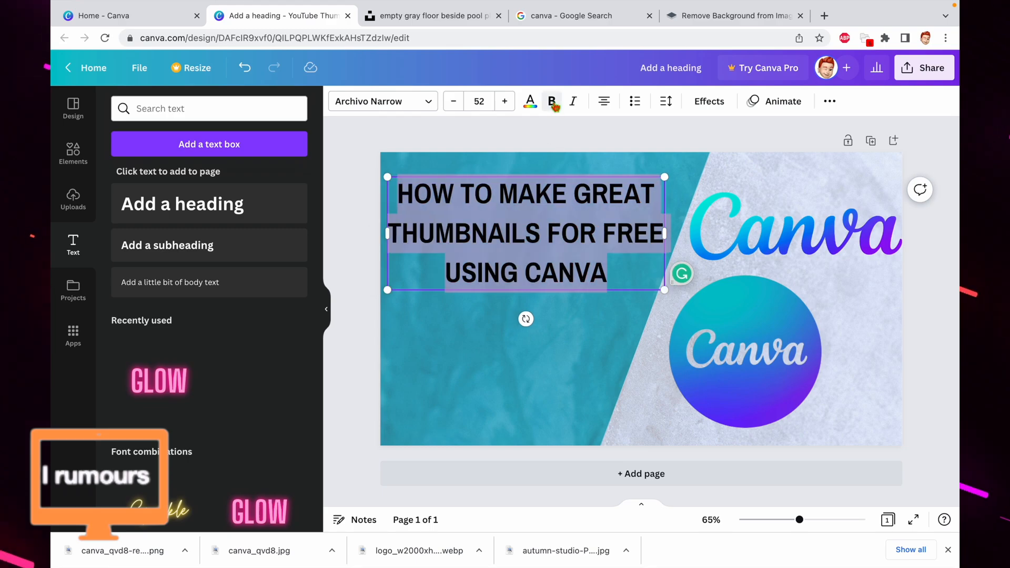
left_click(572, 104)
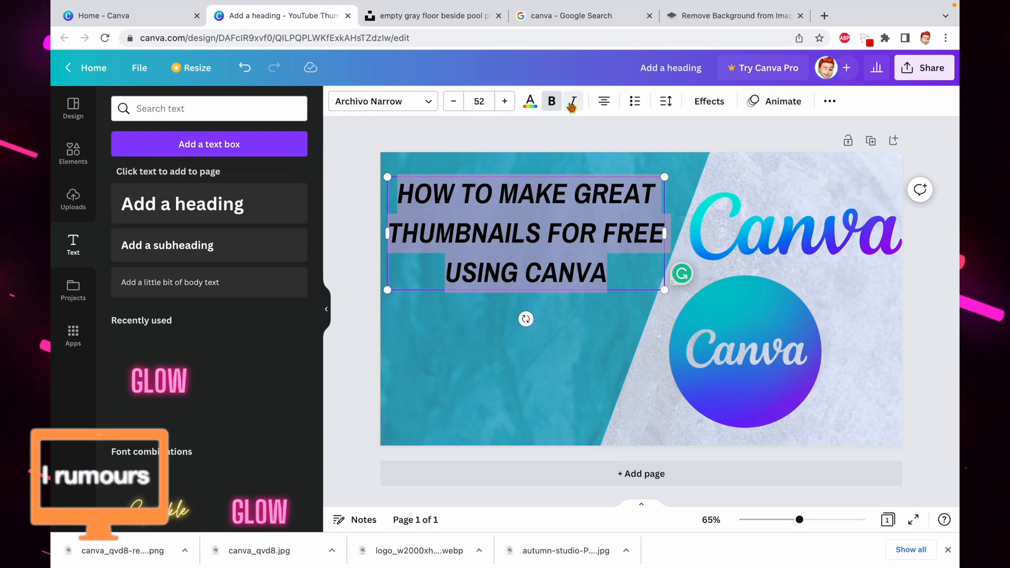
left_click(530, 101)
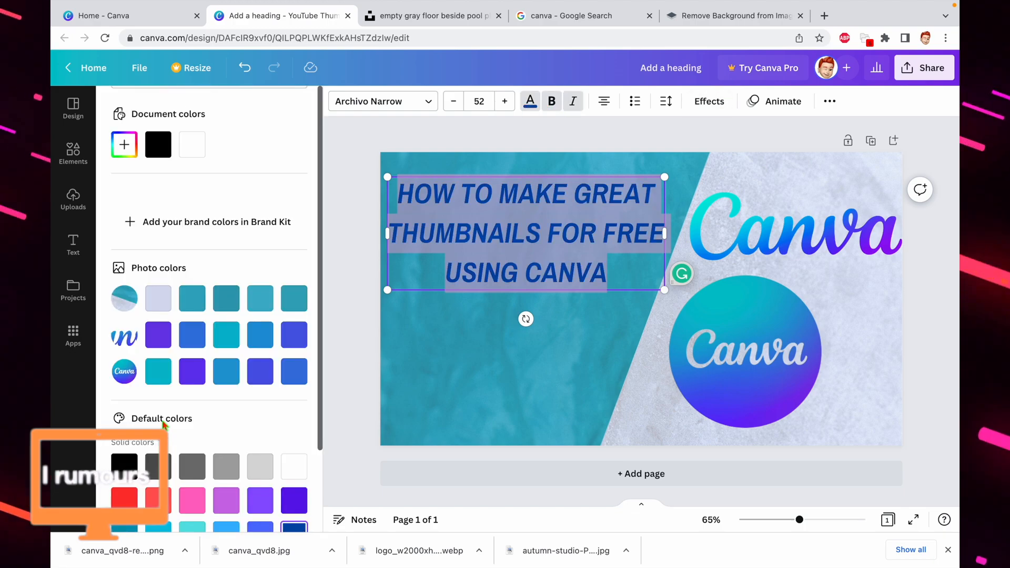
scroll(164, 424, "down", 1)
left_click(124, 140)
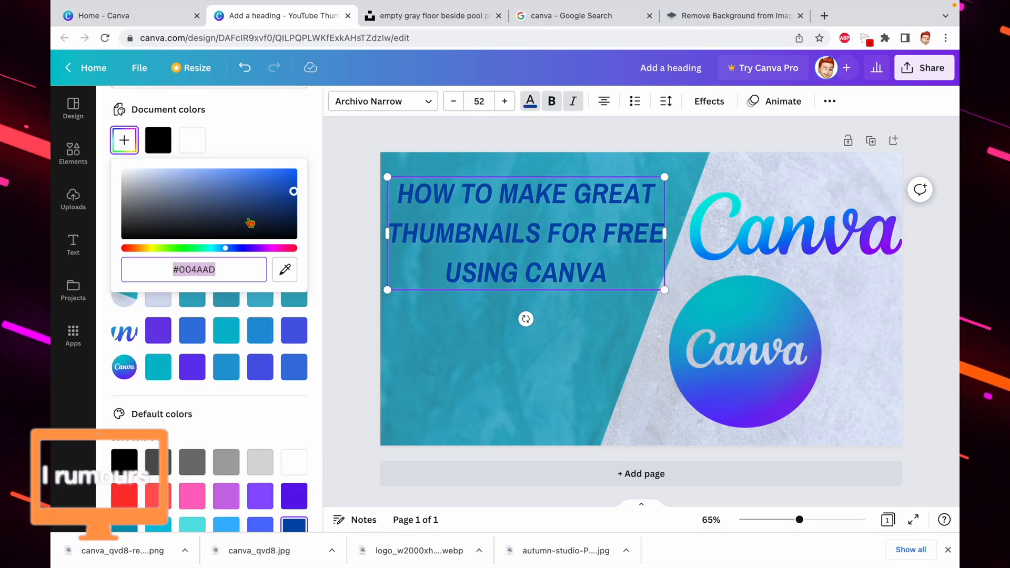
left_click(260, 249)
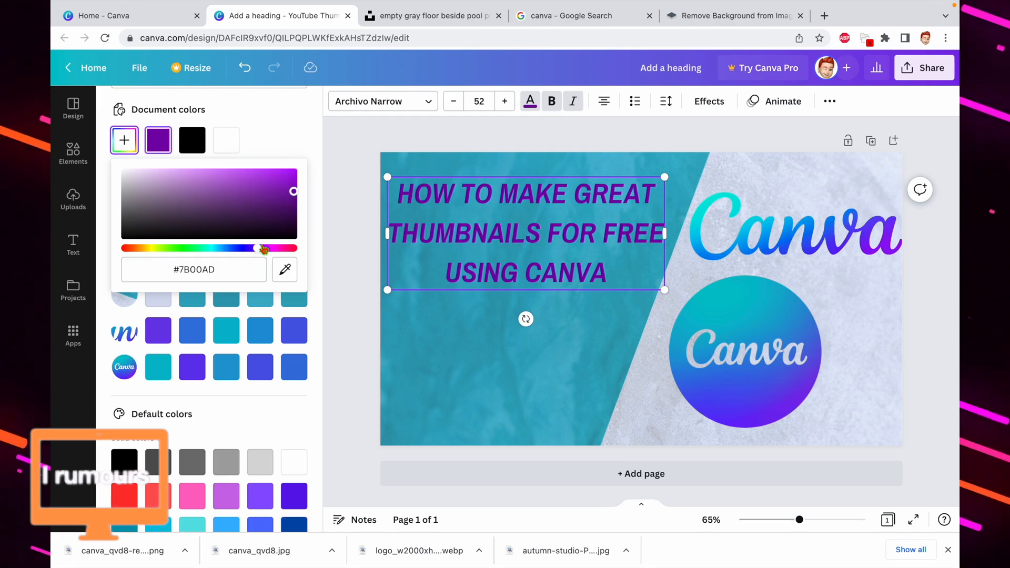
left_click_drag(157, 250, 127, 253)
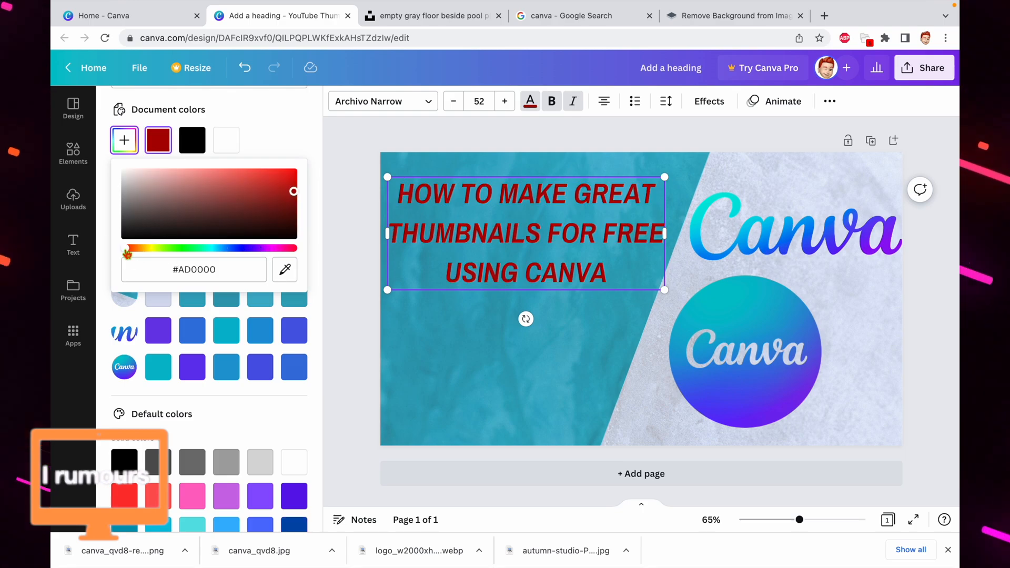
left_click_drag(284, 210, 292, 183)
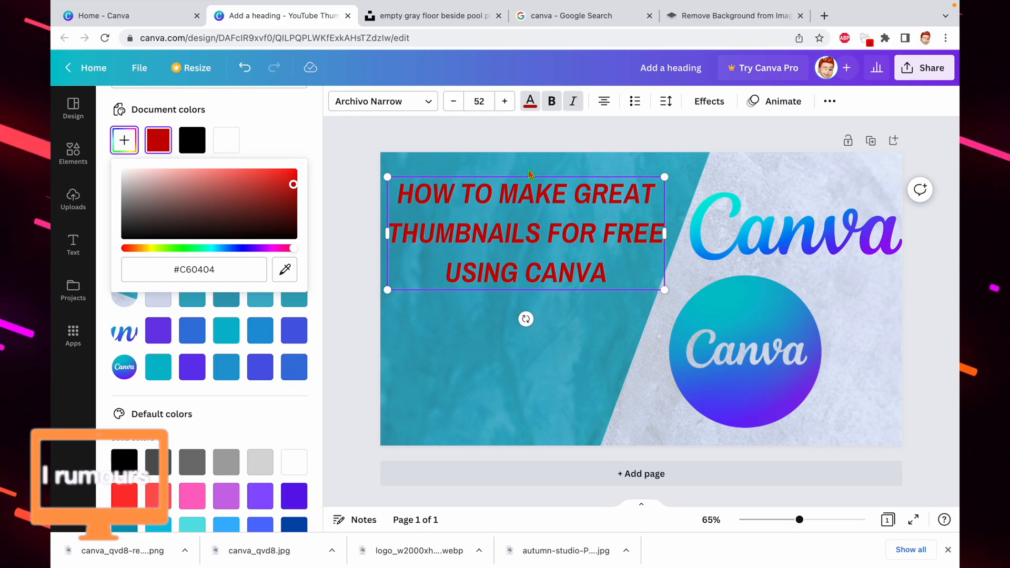
- Adjust the title's custom red text color to the slightly brighter #CB0202
left_click(534, 108)
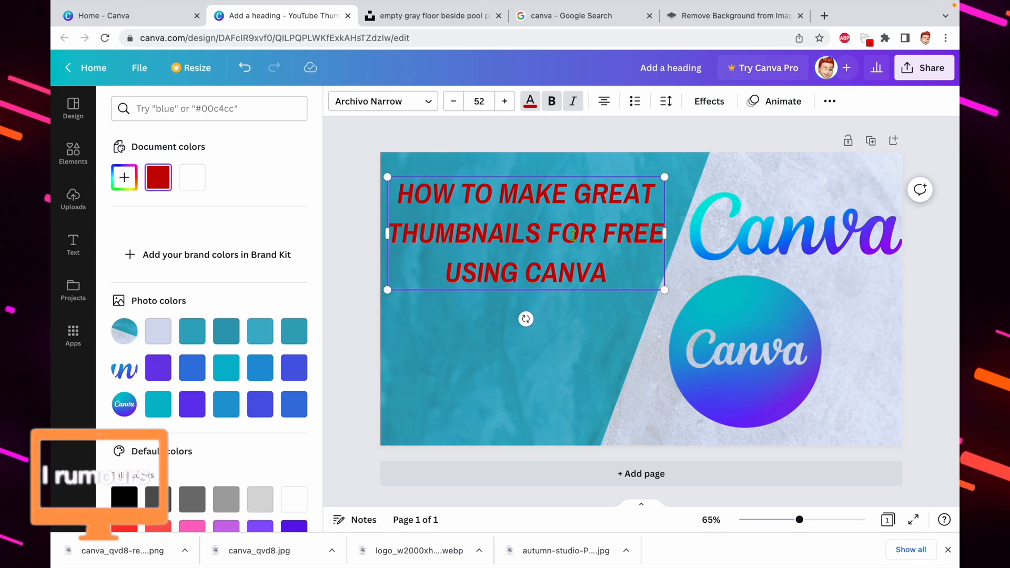
left_click(124, 177)
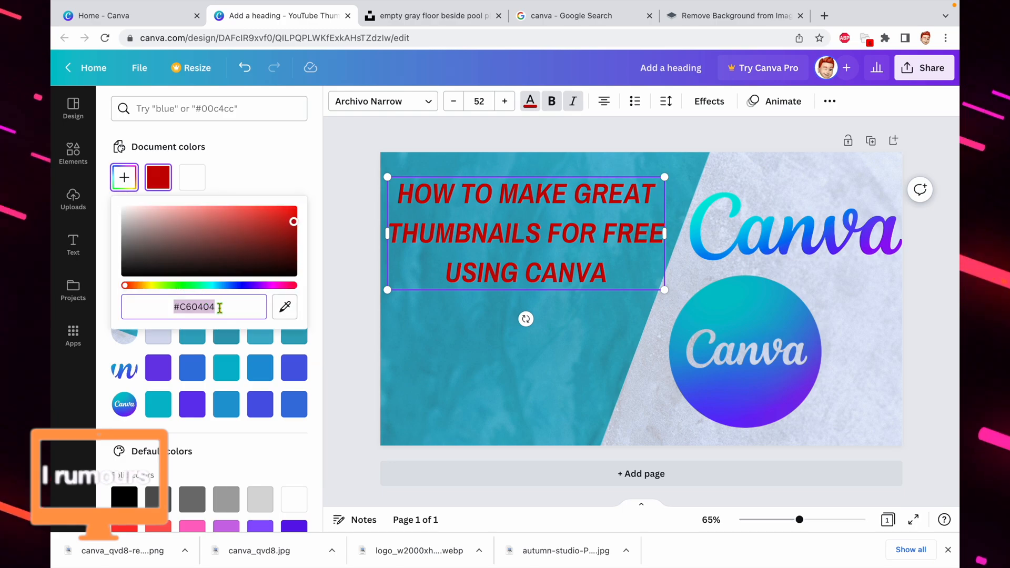
left_click(293, 220)
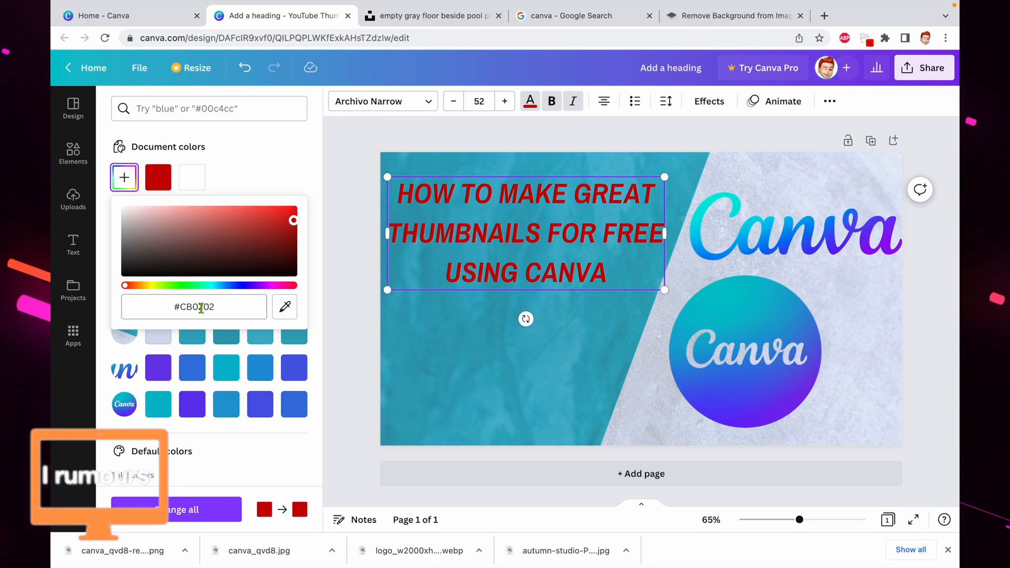
left_click(469, 314)
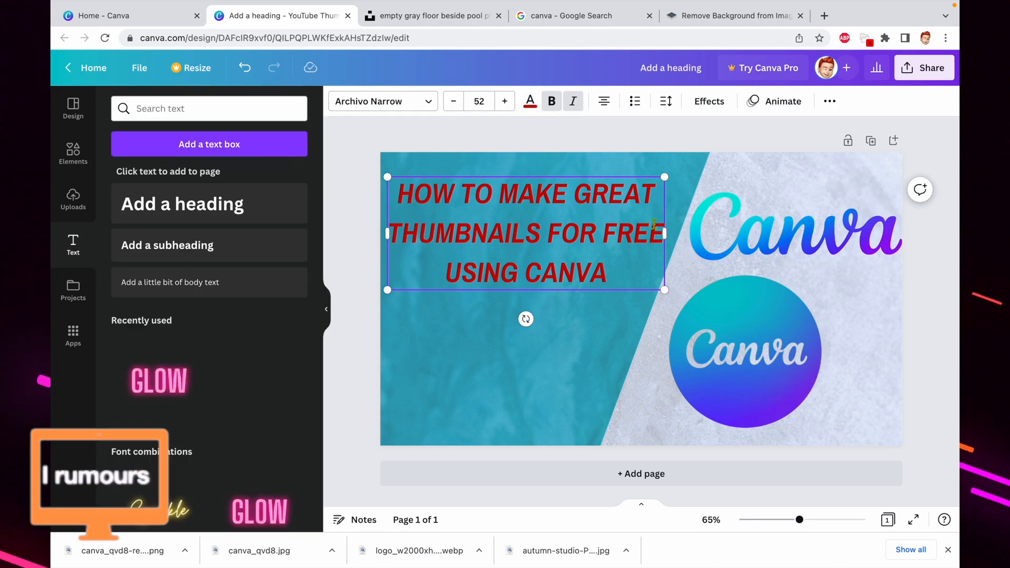
- Try the Shadow, Lift, Neon, Glitch and Hollow effects and the Curve shape on the title, and reset the shape to None
double_click(397, 197)
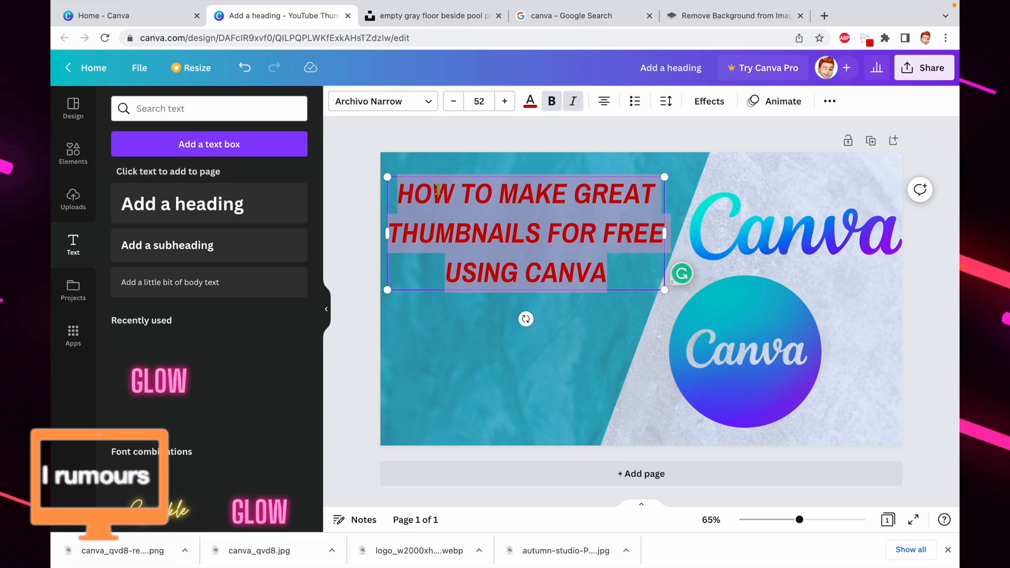
left_click(708, 101)
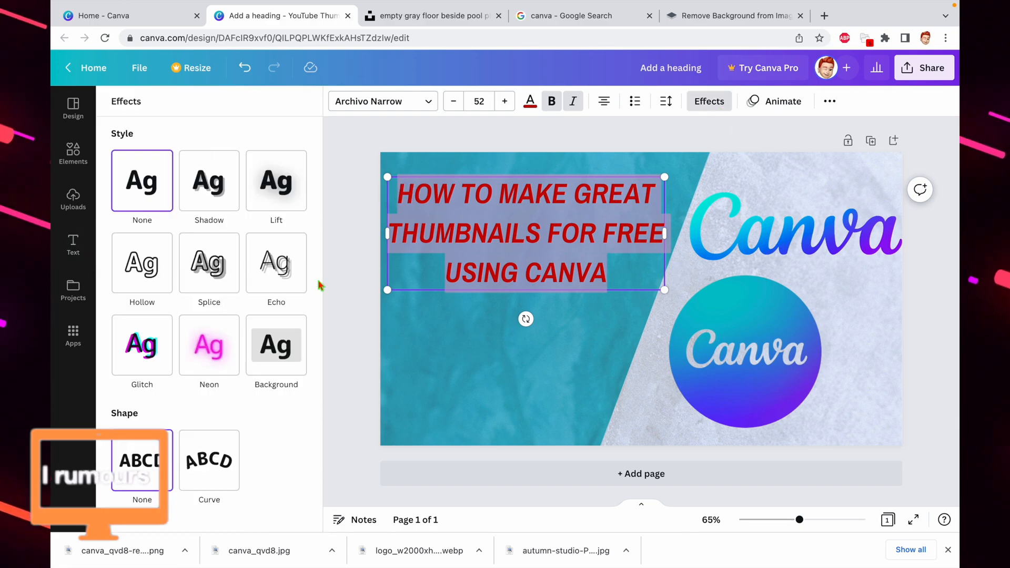
left_click(199, 193)
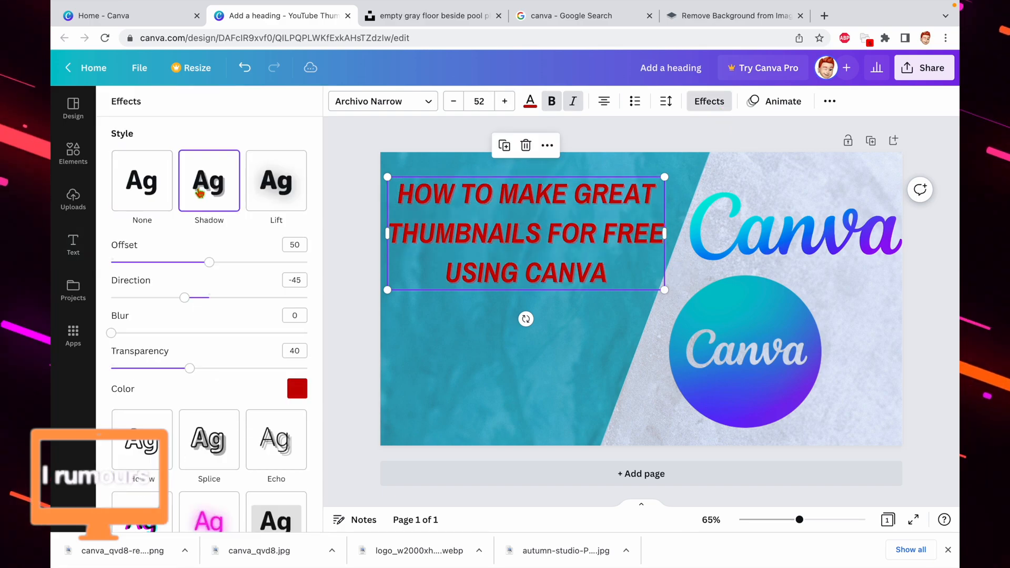
left_click(283, 182)
left_click(221, 376)
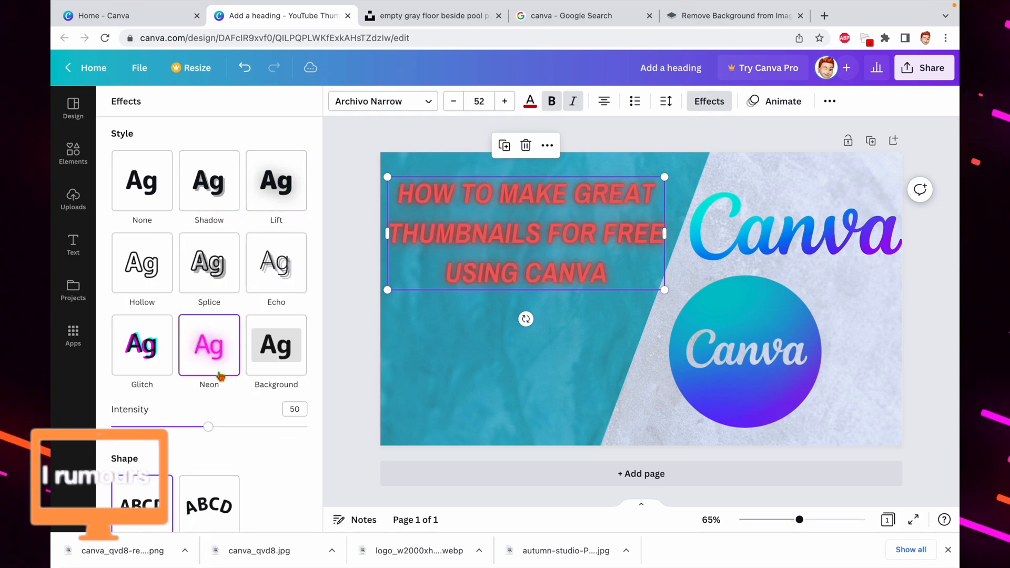
left_click(163, 346)
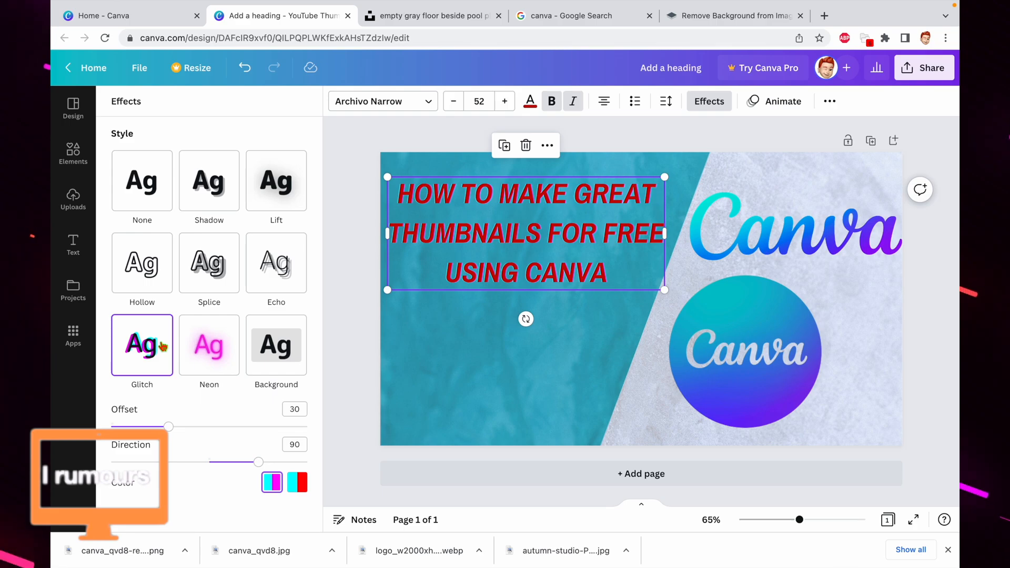
left_click(206, 497)
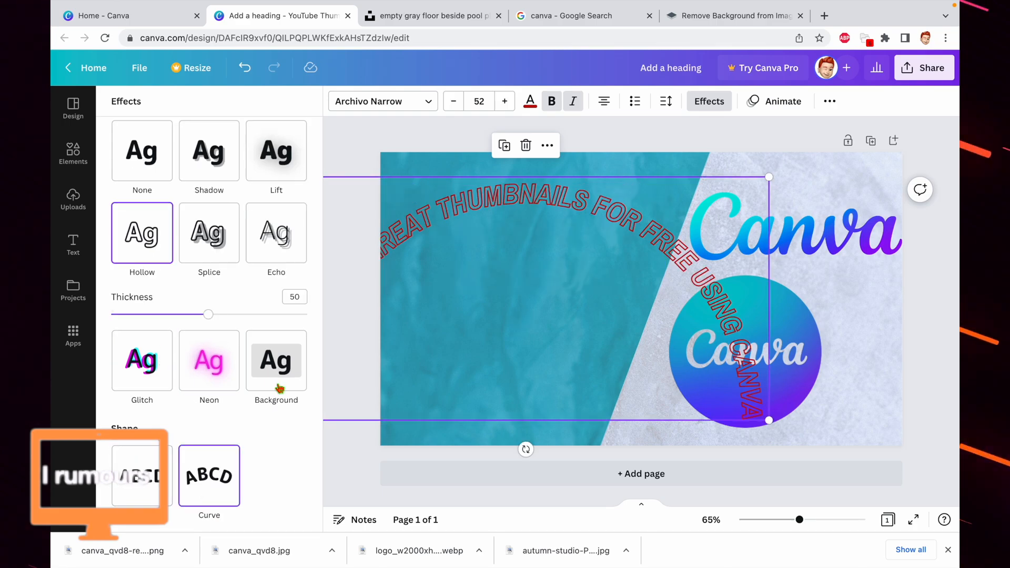
left_click(123, 465)
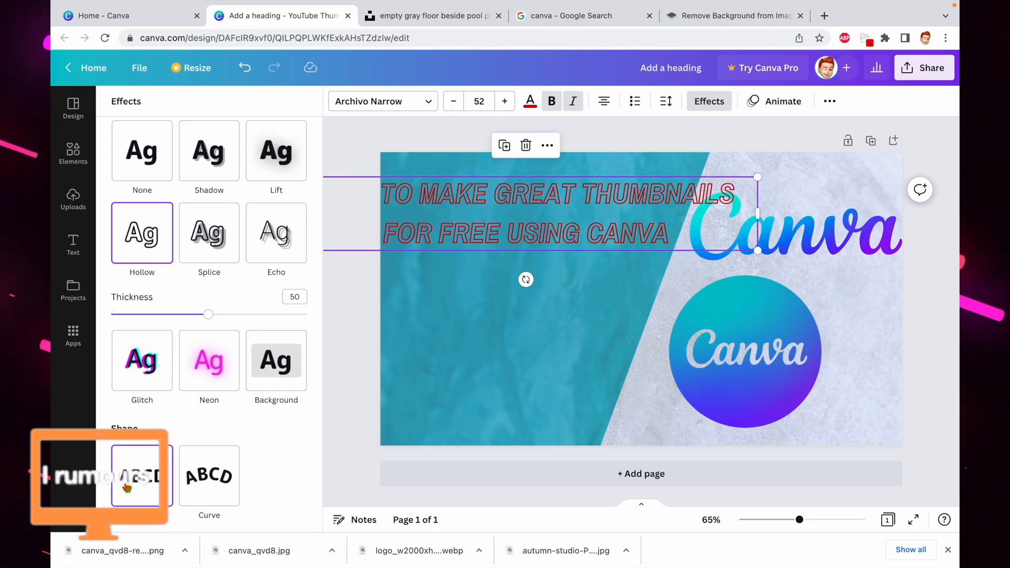
- Apply a Shadow effect to the title with a light green shadow color and an offset of 52
scroll(187, 414, "up", 1)
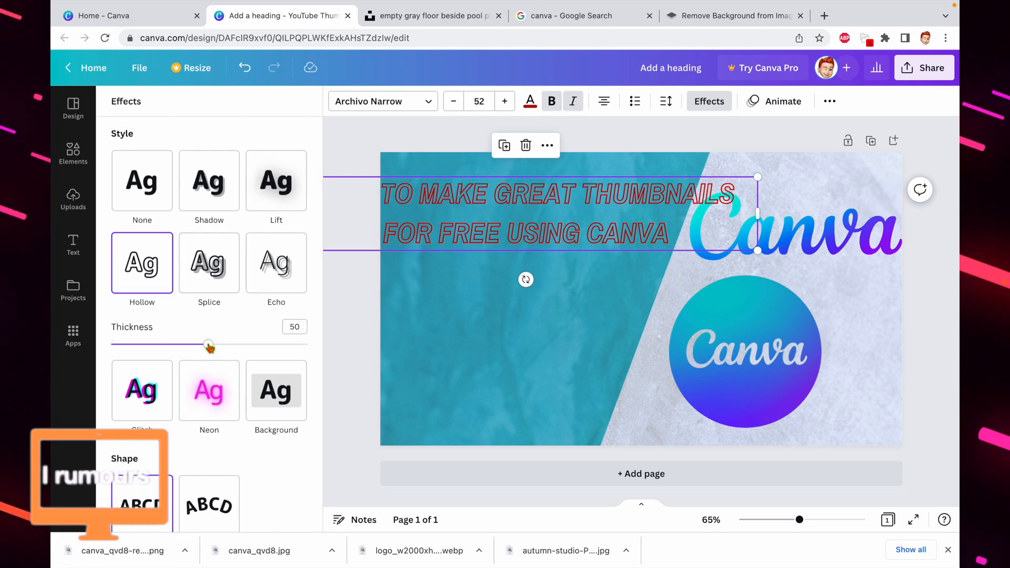
left_click(212, 203)
left_click(297, 388)
left_click(193, 340)
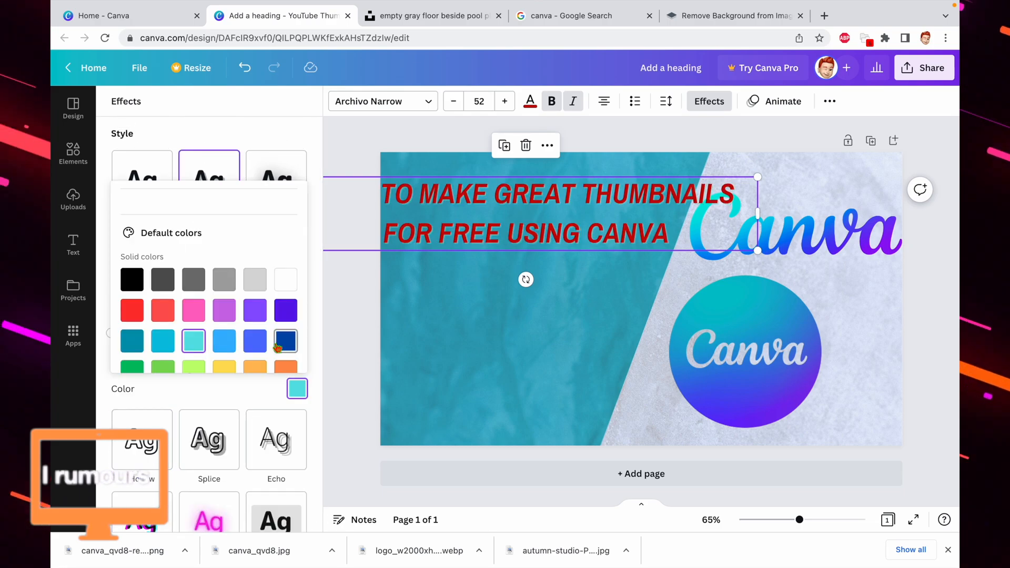
left_click(277, 347)
scroll(237, 341, "down", 1)
left_click(194, 351)
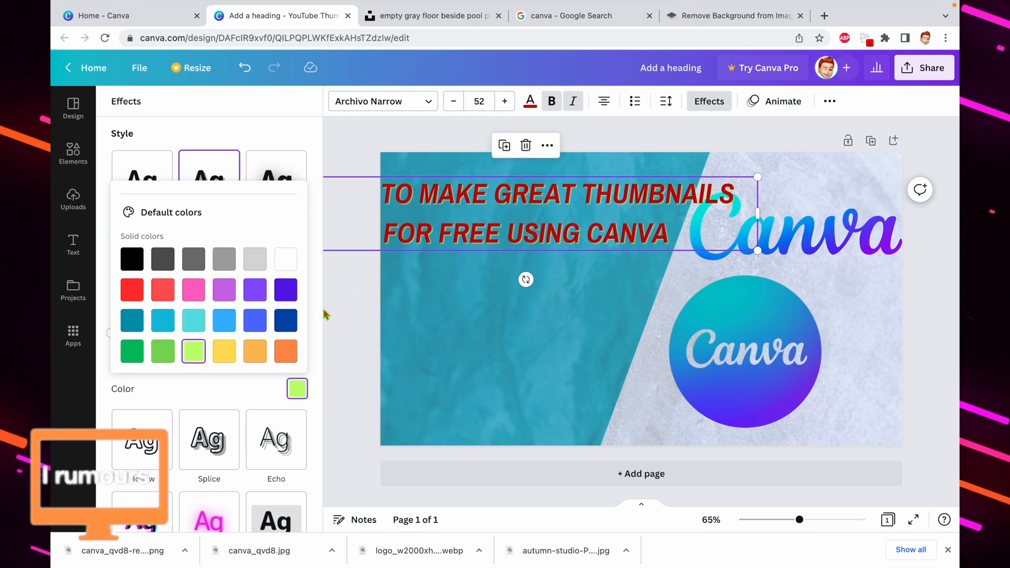
left_click(272, 143)
mouse_move(208, 260)
left_mouse_down()
mouse_move(315, 266)
mouse_move(108, 260)
mouse_move(322, 273)
mouse_move(213, 262)
left_mouse_up()
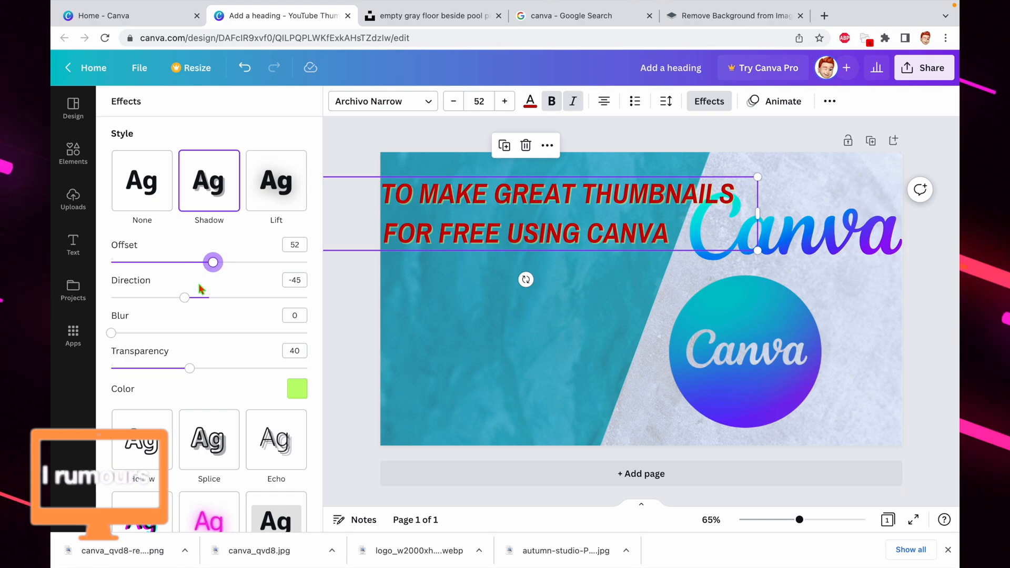
- Narrow the title's text box to fit the teal area, place it near the thumbnail's upper-left corner, and set its font size to 67
left_click_drag(757, 213, 652, 243)
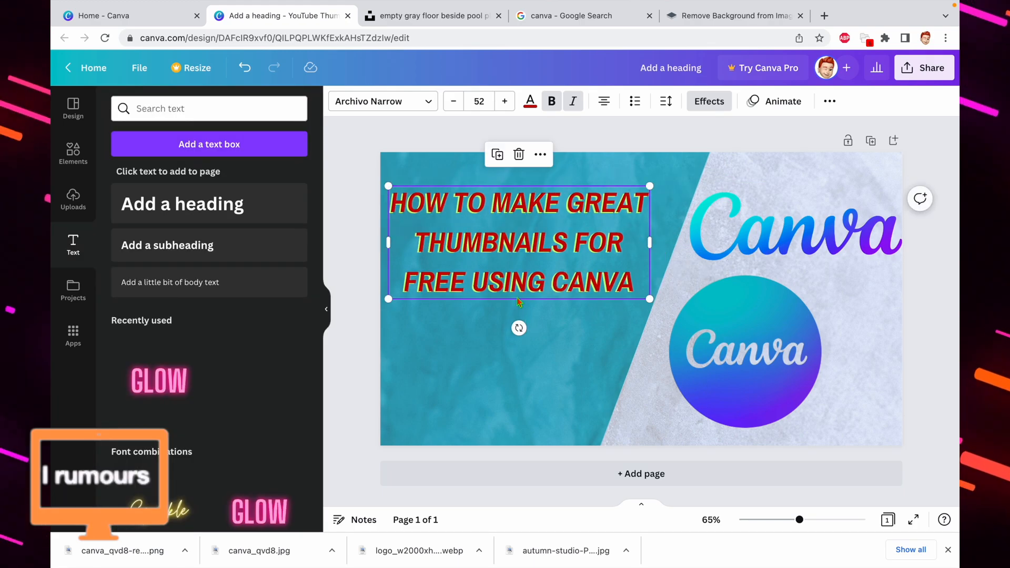
left_click(504, 101)
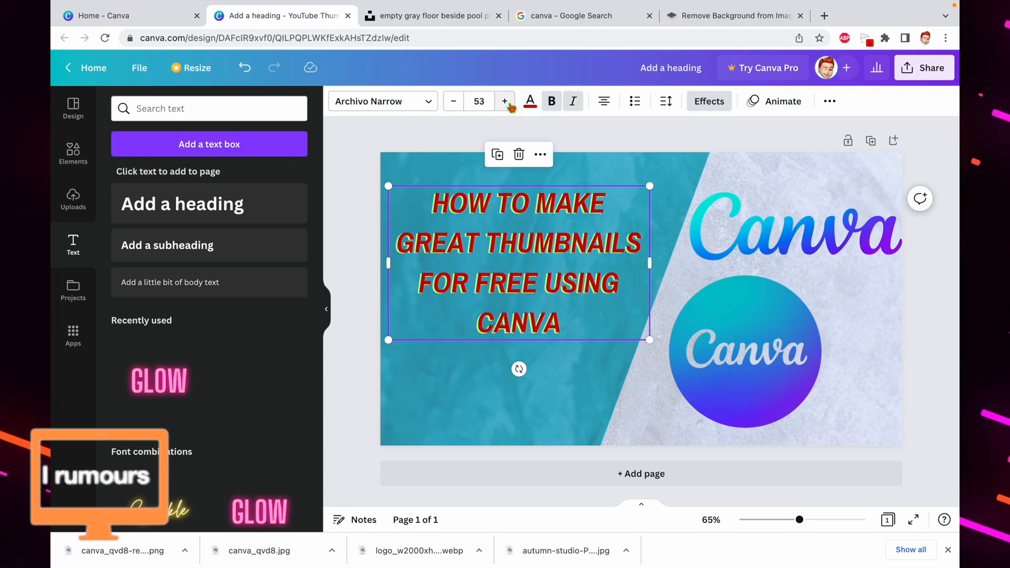
left_click(505, 101)
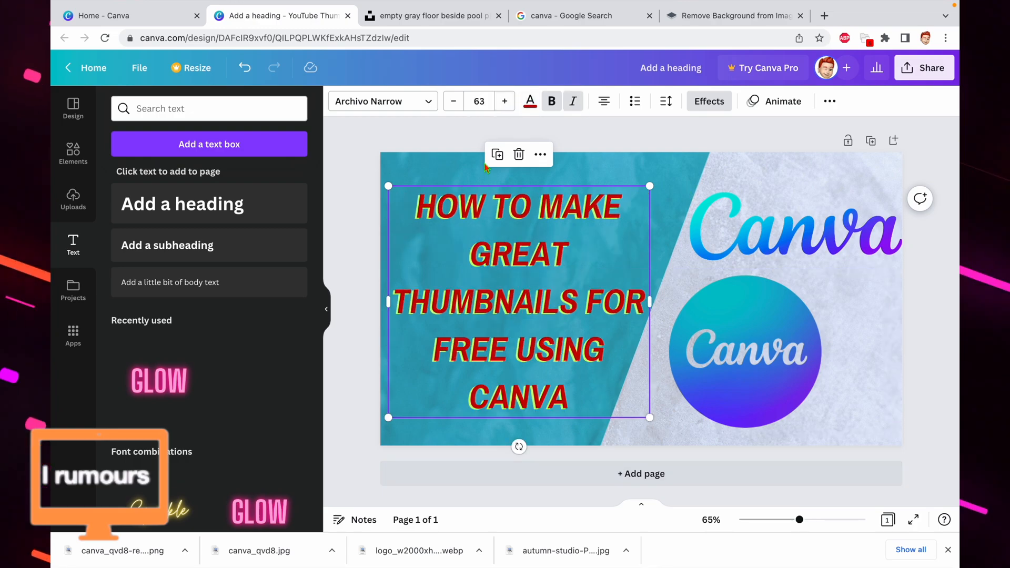
left_click(503, 101)
left_click(503, 102)
left_click(504, 102)
left_click(503, 101)
left_click(503, 101)
left_click_drag(629, 263, 628, 261)
left_click(672, 245)
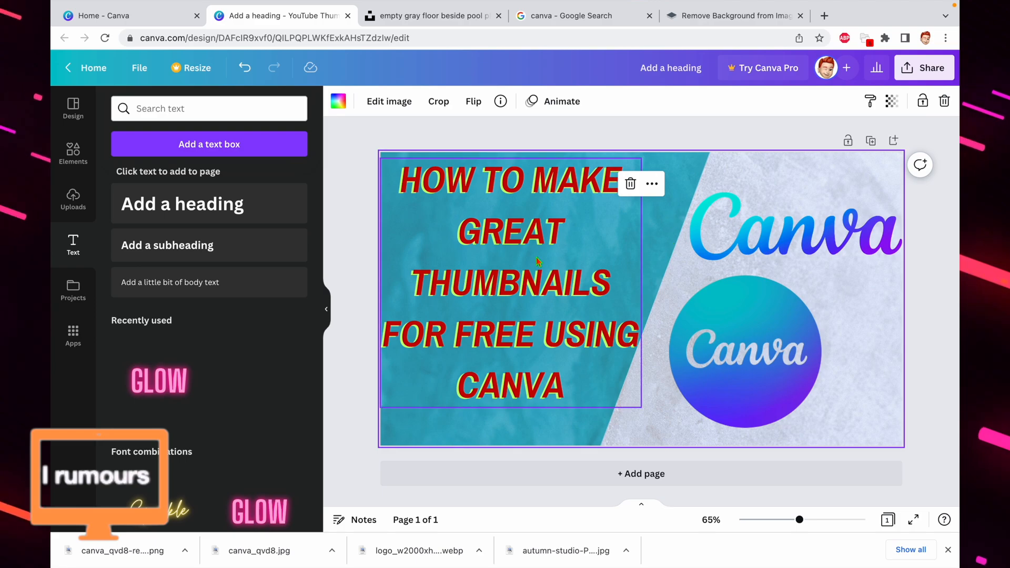
left_click(605, 220)
left_click(457, 108)
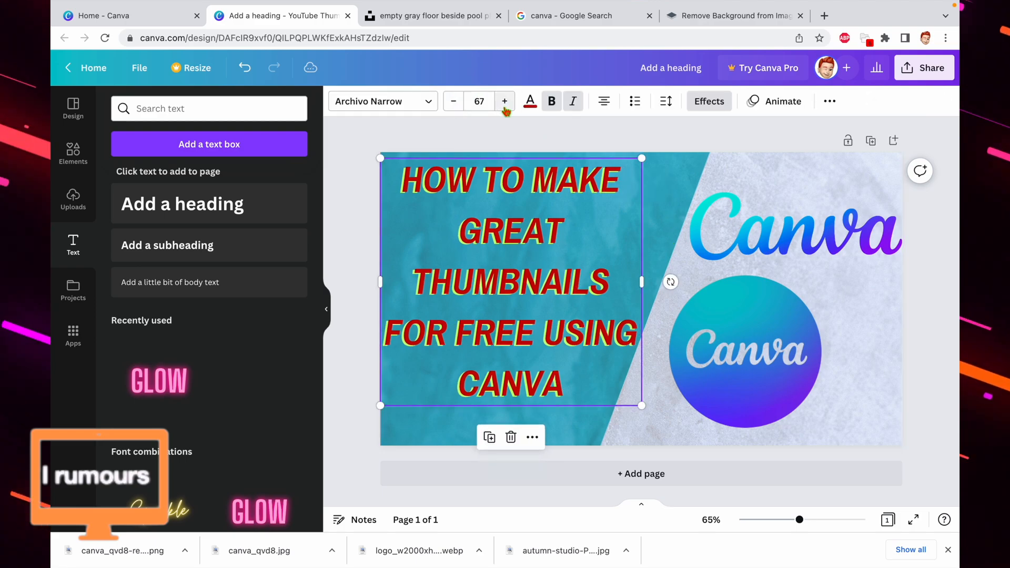
- Increase the title's font size to 68 and deselect the text box
left_click(503, 107)
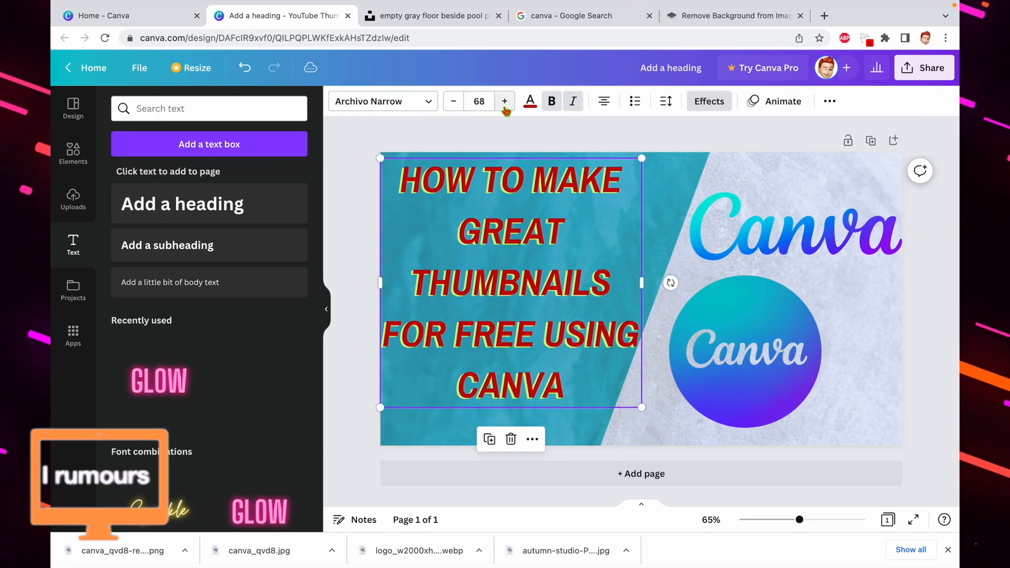
left_click(670, 277)
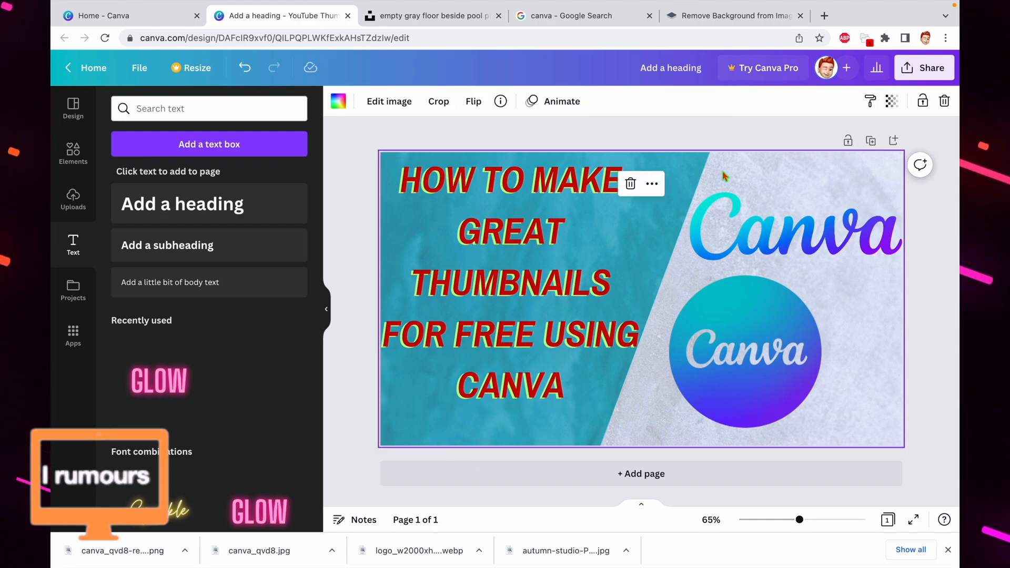
- Download the finished thumbnail with PNG as the file type, keeping the default size
left_click(905, 69)
left_click(841, 378)
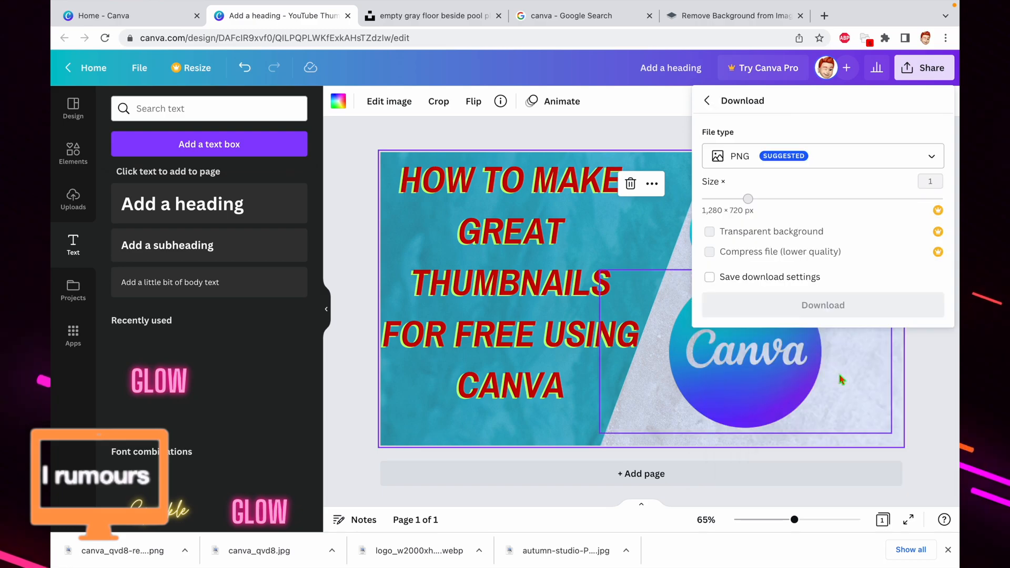
left_click(831, 156)
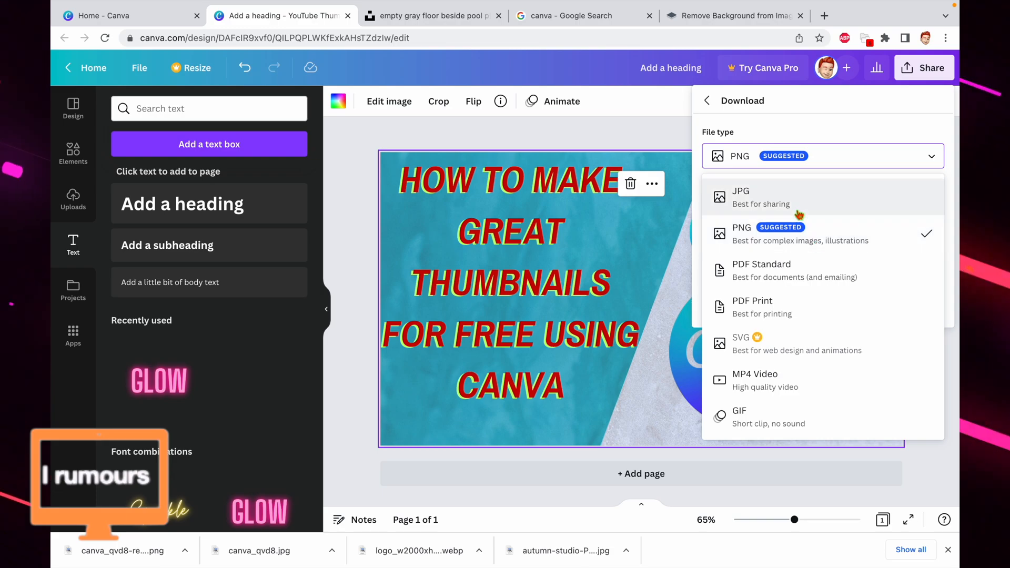
left_click(791, 249)
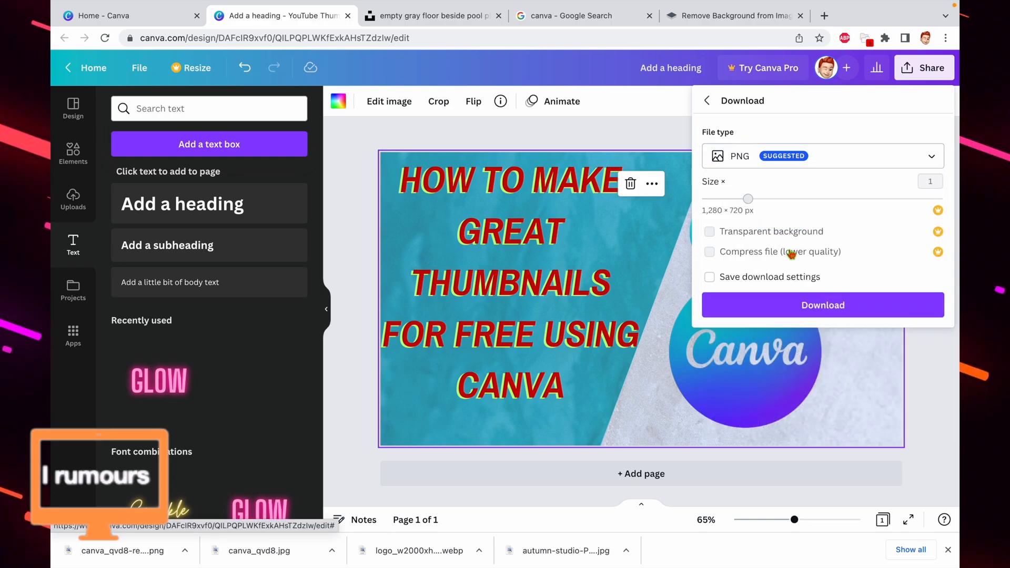
left_click(794, 306)
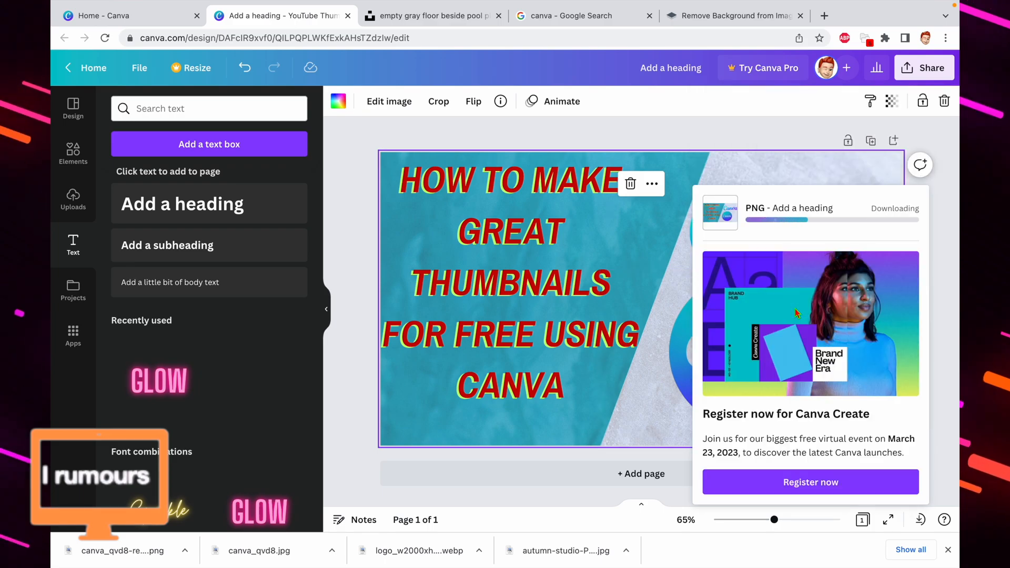